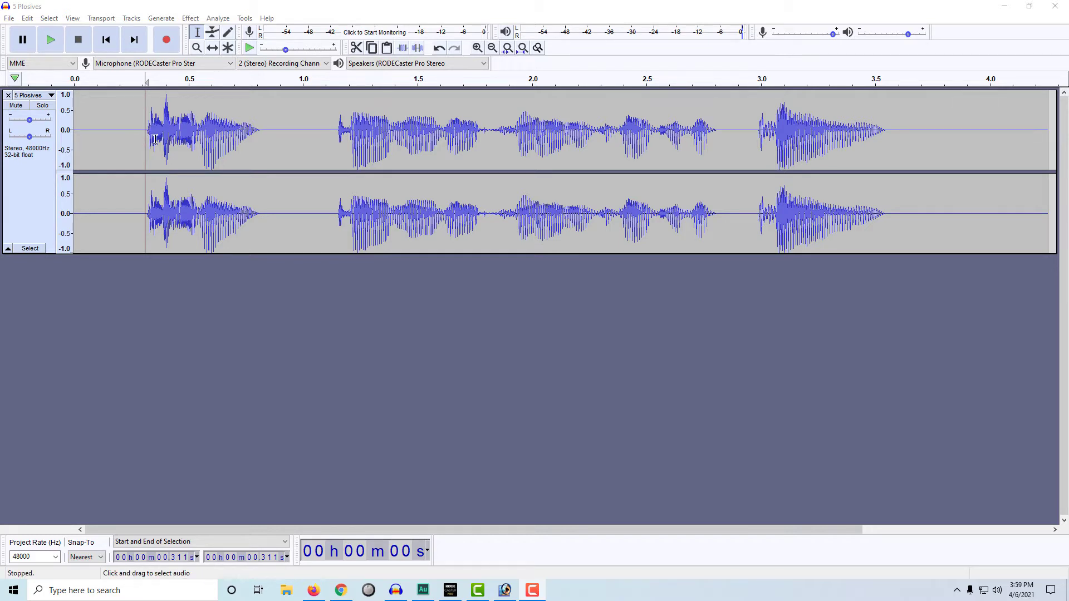
Play the 5 Plosives track from about 0.25 s and mark the plosives starting the first and last words
left_click(133, 161)
key("space")
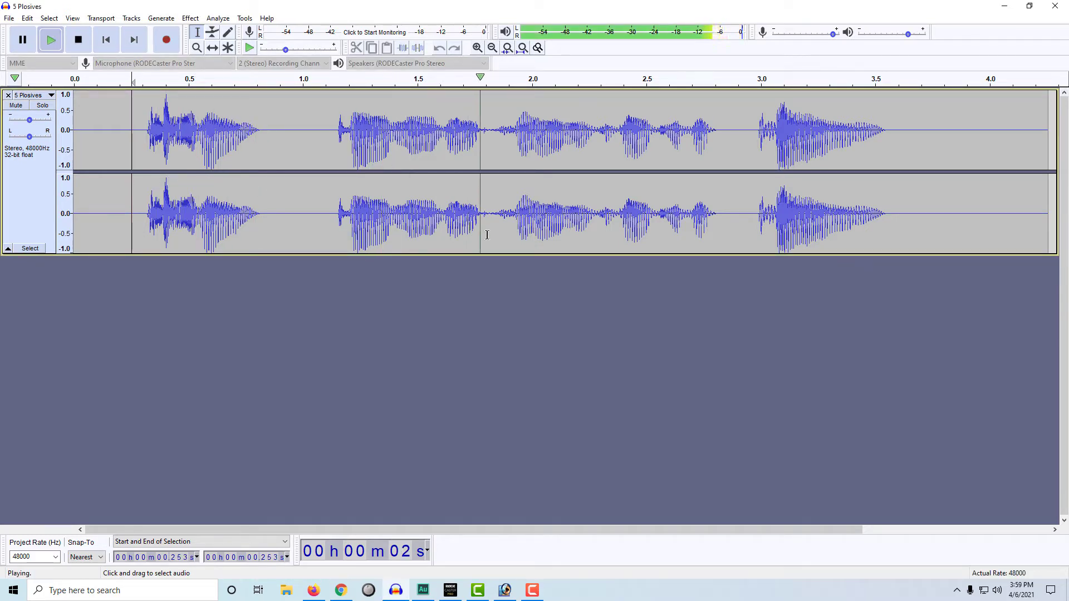
key("x")
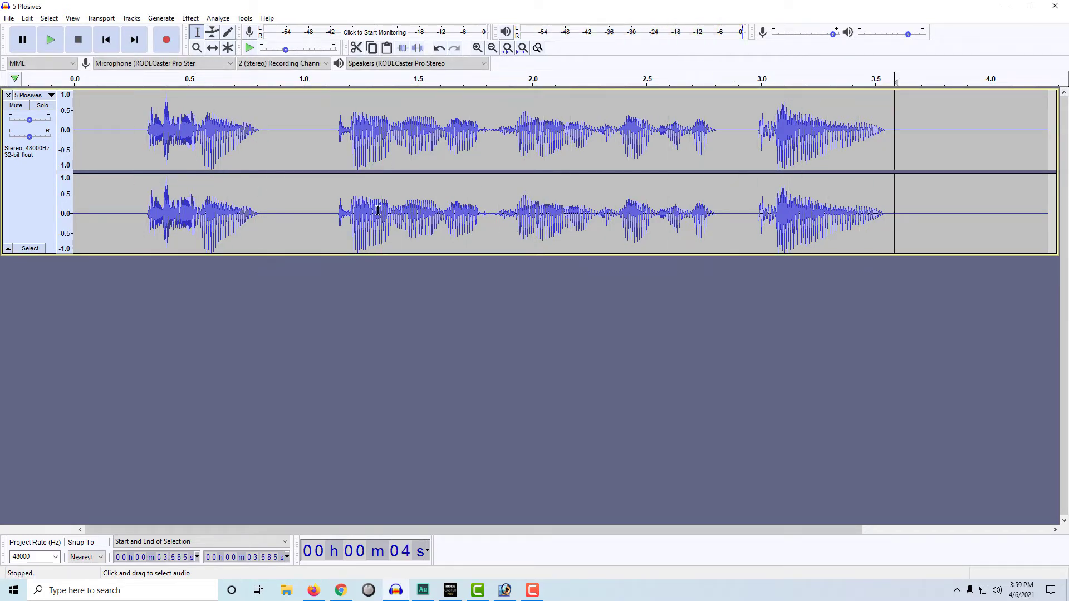
left_click_drag(145, 136, 165, 135)
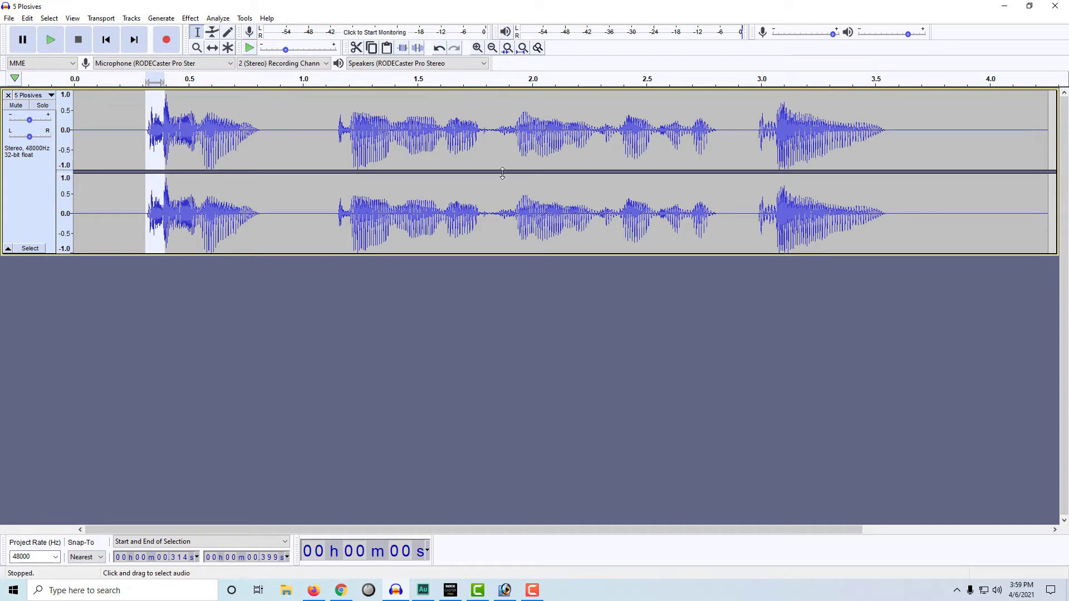
mouse_move(757, 135)
left_mouse_down()
mouse_move(780, 135)
mouse_move(767, 136)
left_mouse_up()
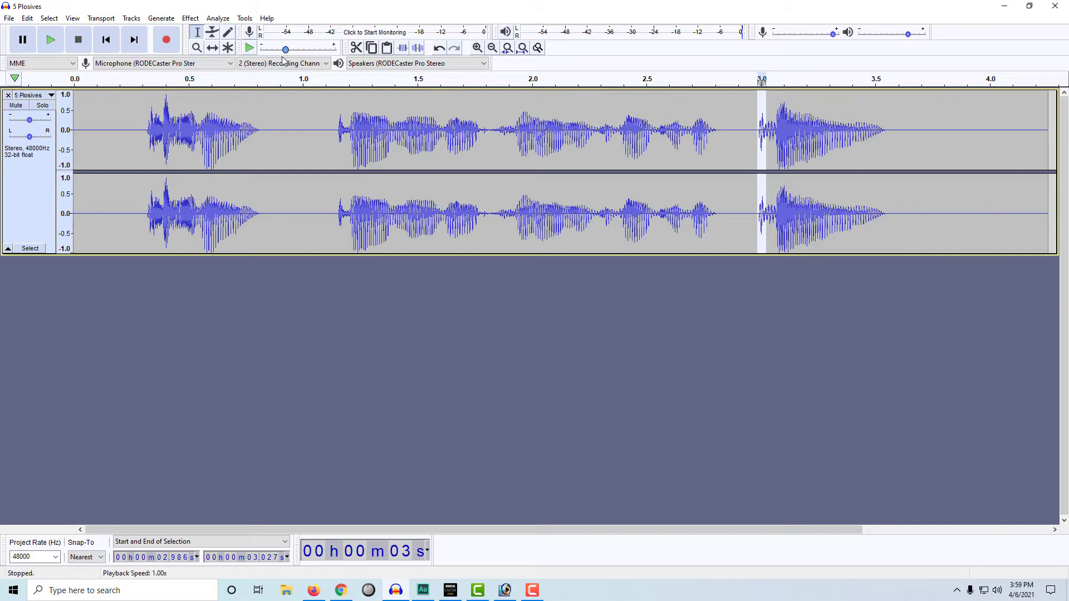
Apply Fade In to the first plosive, from about 0.306 to 0.396 s, and play the result
left_click_drag(143, 138, 163, 148)
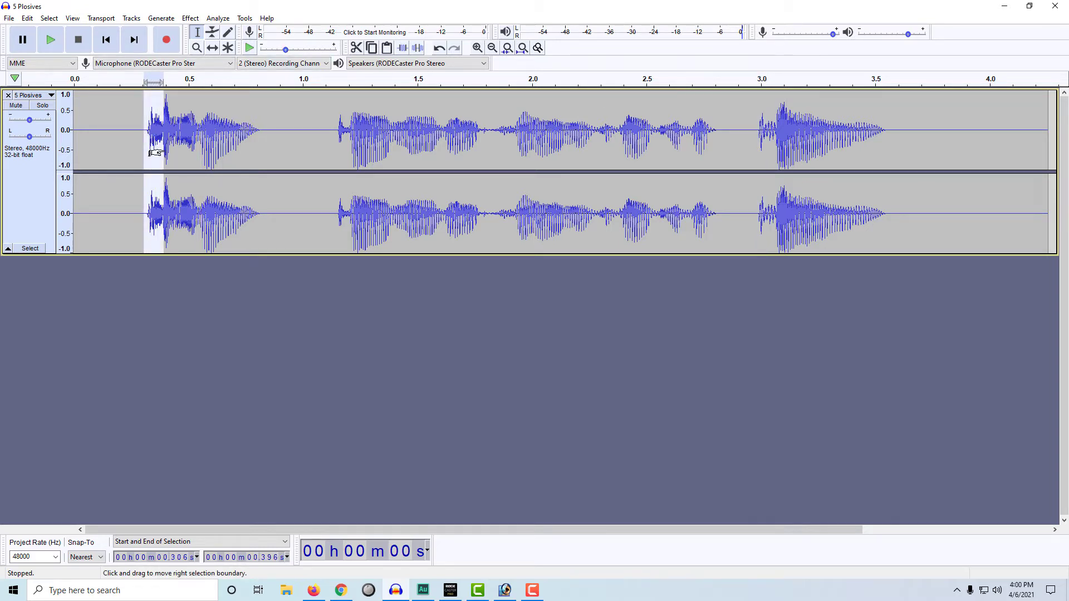
left_click(195, 21)
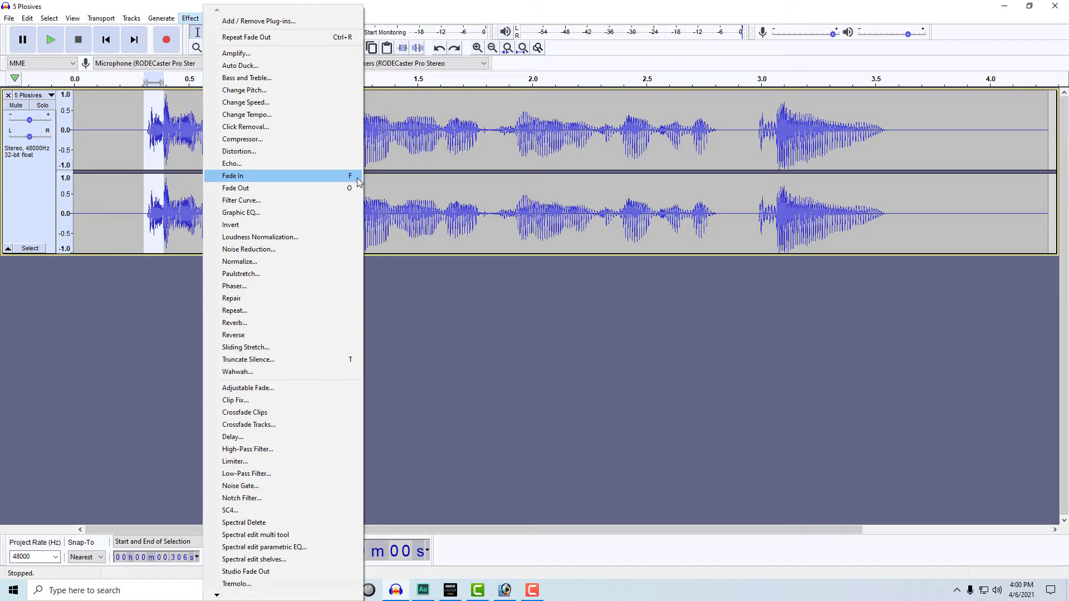
left_click(233, 176)
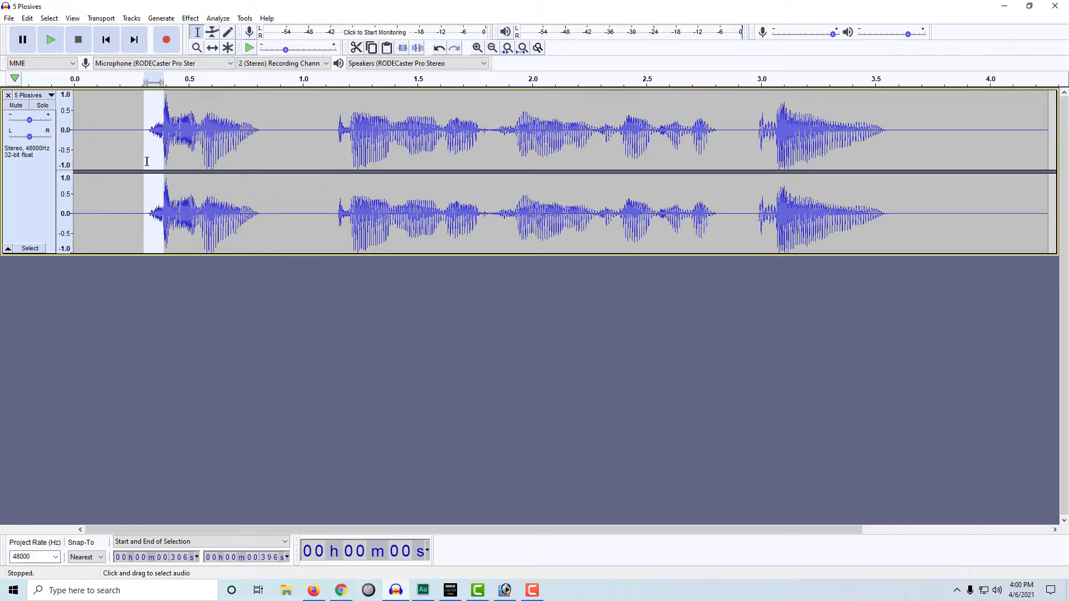
left_click(95, 134)
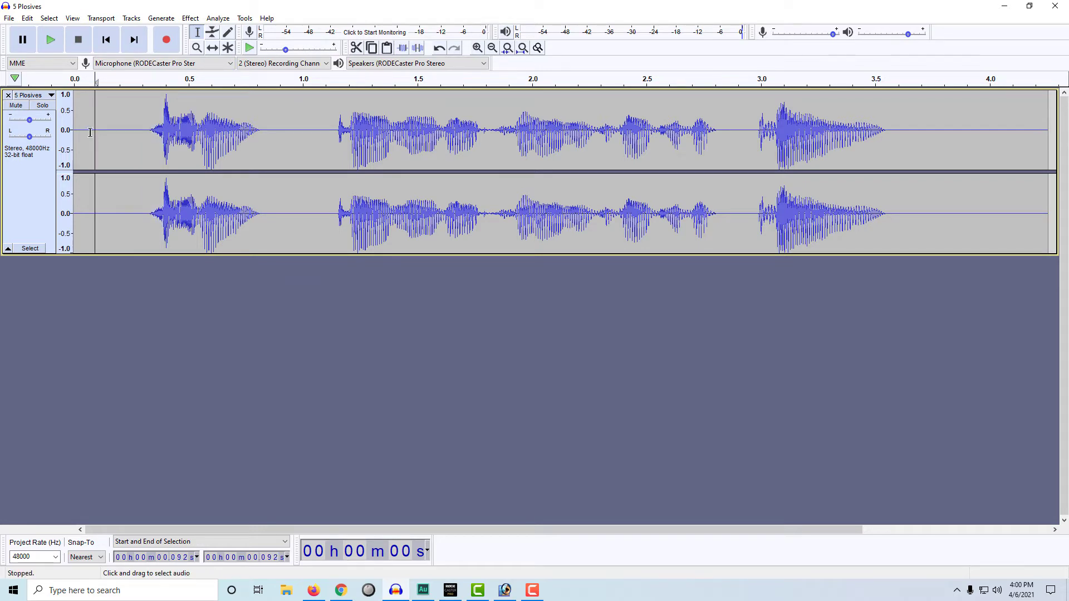
key("space")
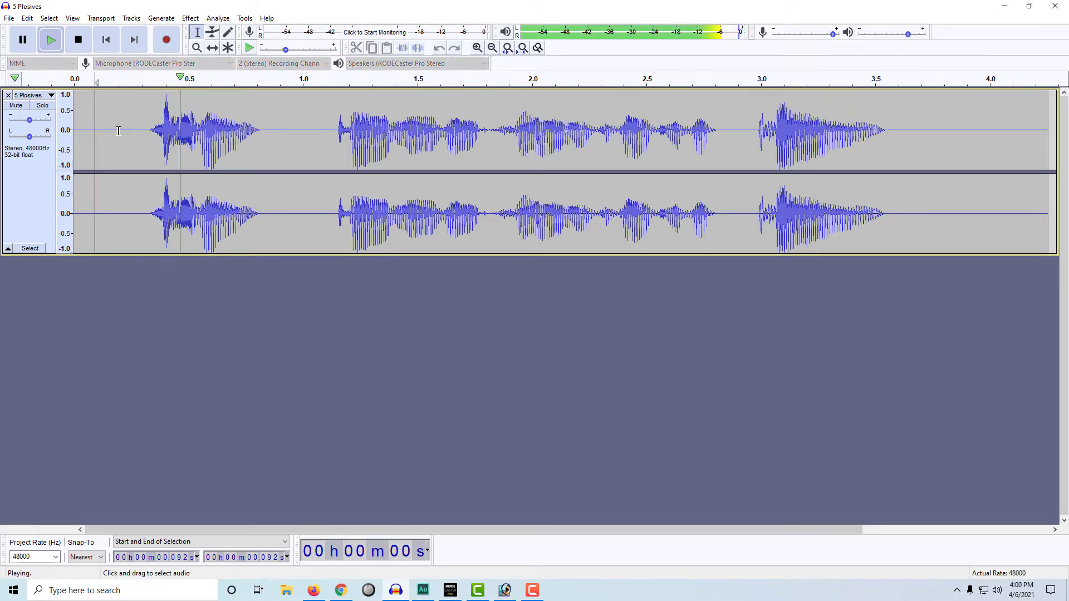
left_click(78, 39)
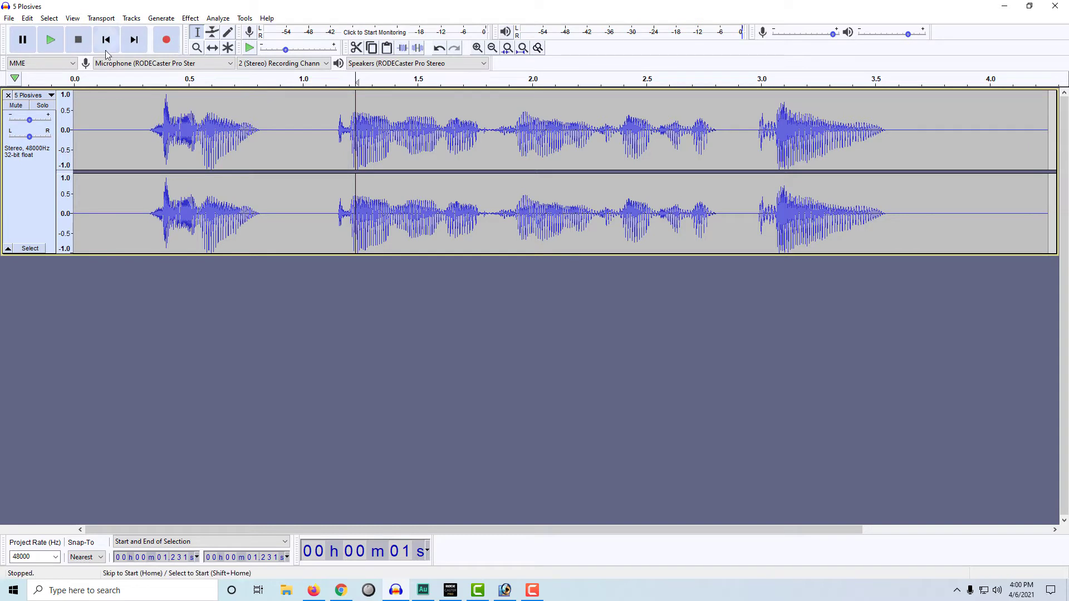
Replace the last fade with a shorter Fade In on the first plosive, about 0.323 to 0.365 s, and play it
left_click(438, 49)
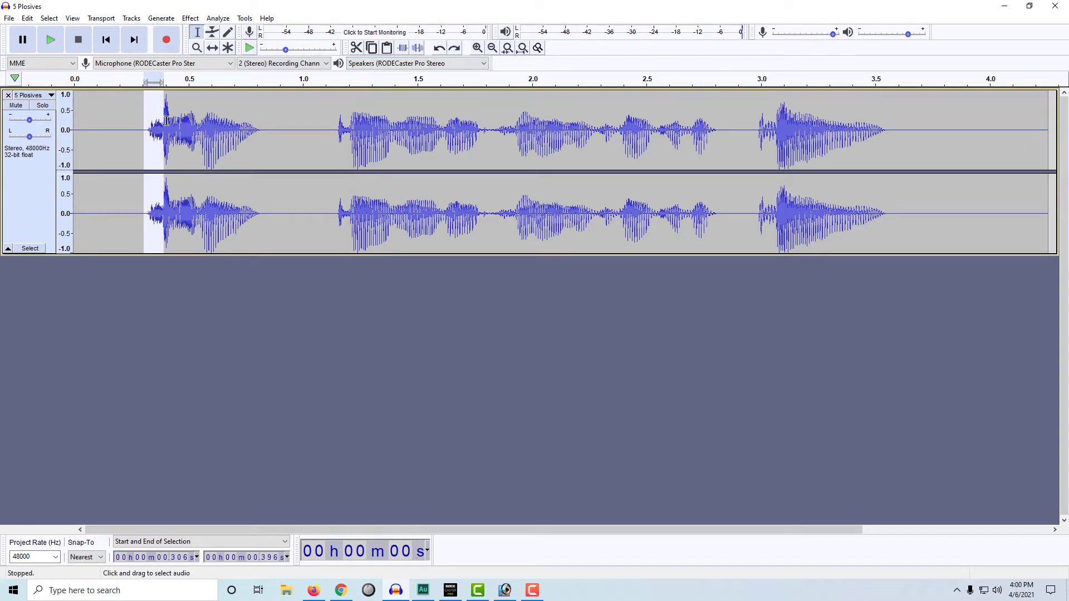
left_click(149, 138)
left_click_drag(148, 138, 156, 146)
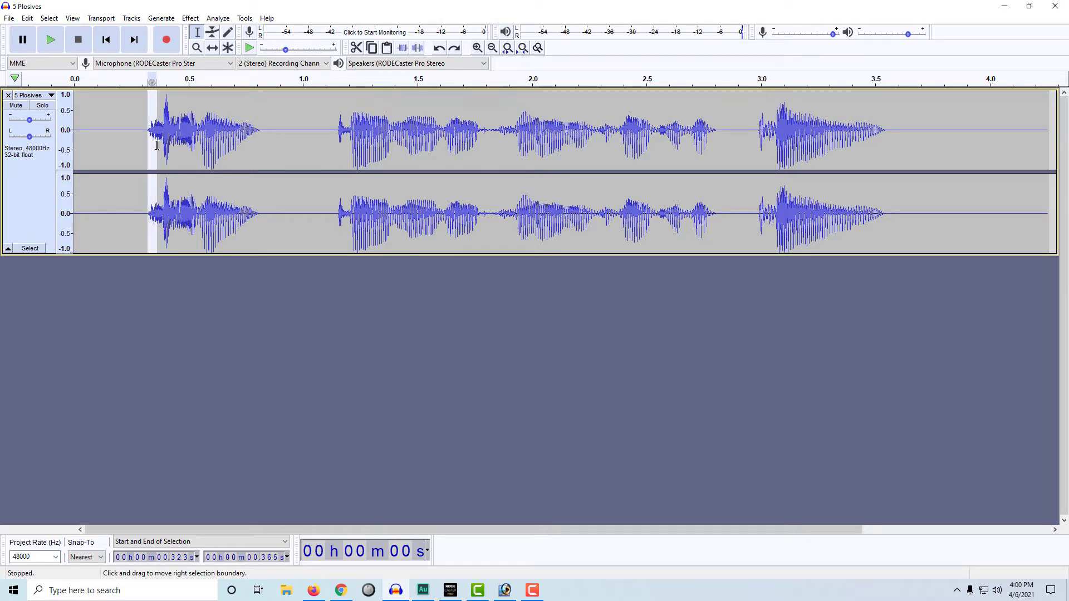
left_click(102, 148)
key("space")
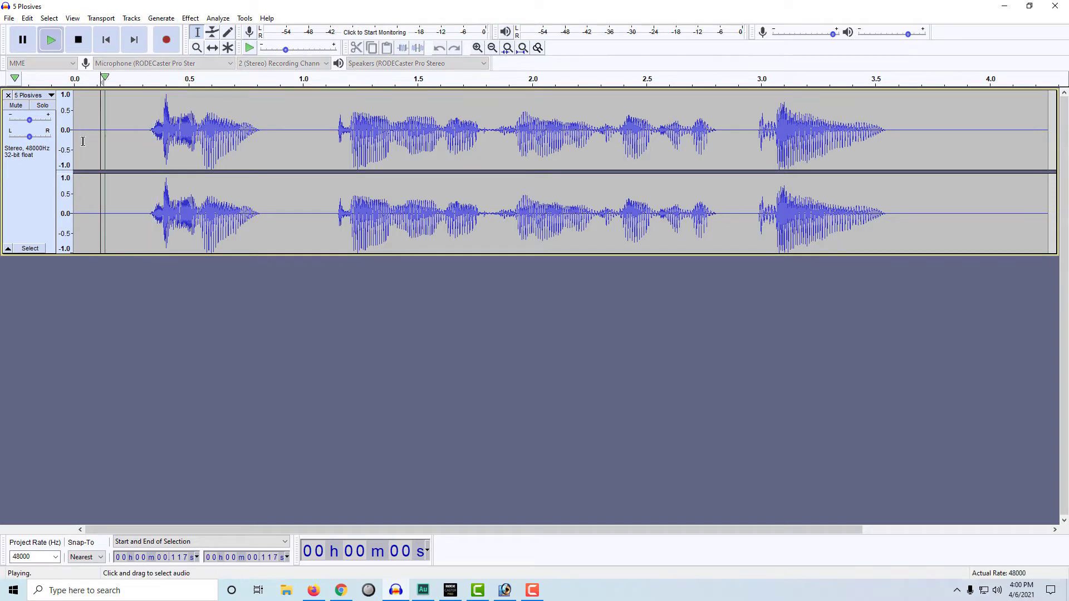
left_click(110, 148)
key("space")
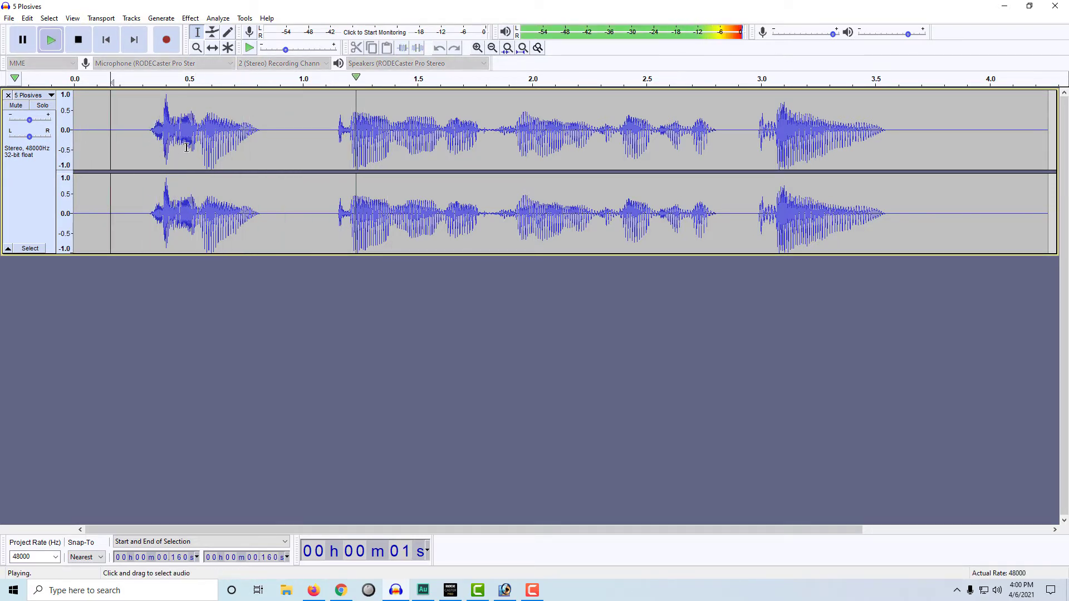
key("x")
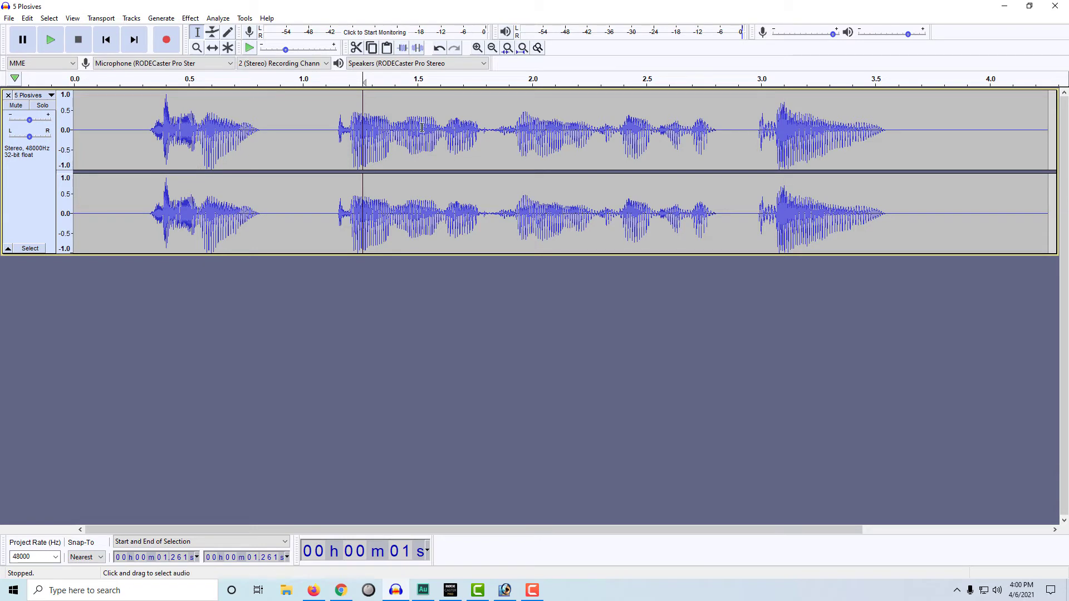
Apply Fade In to the last word's plosive, from about 2.964 to 3.066 s, and play the result
left_click_drag(757, 138, 775, 156)
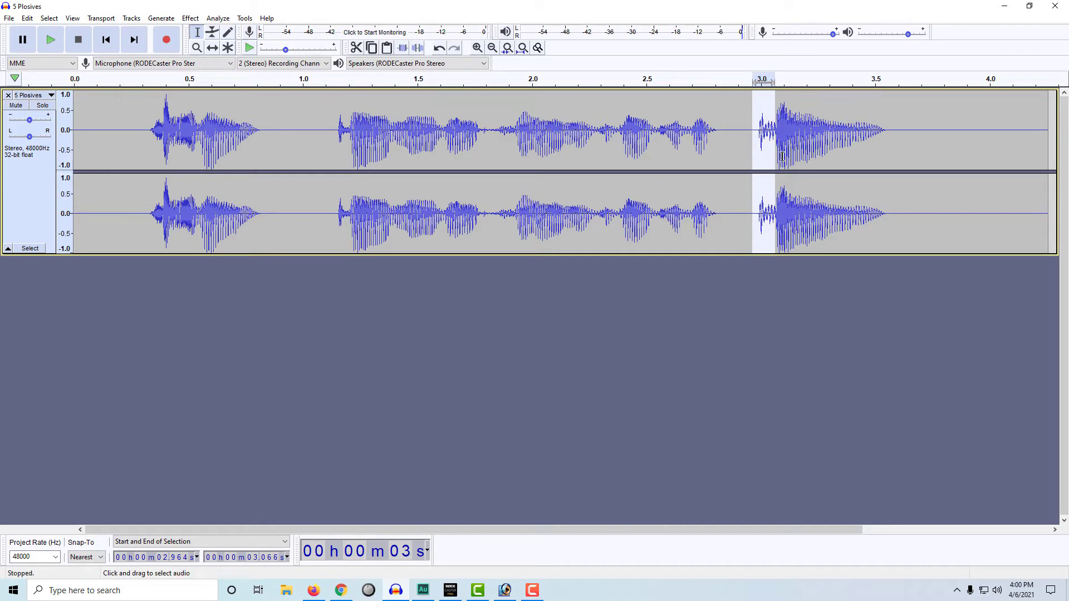
key("space")
left_click(661, 137)
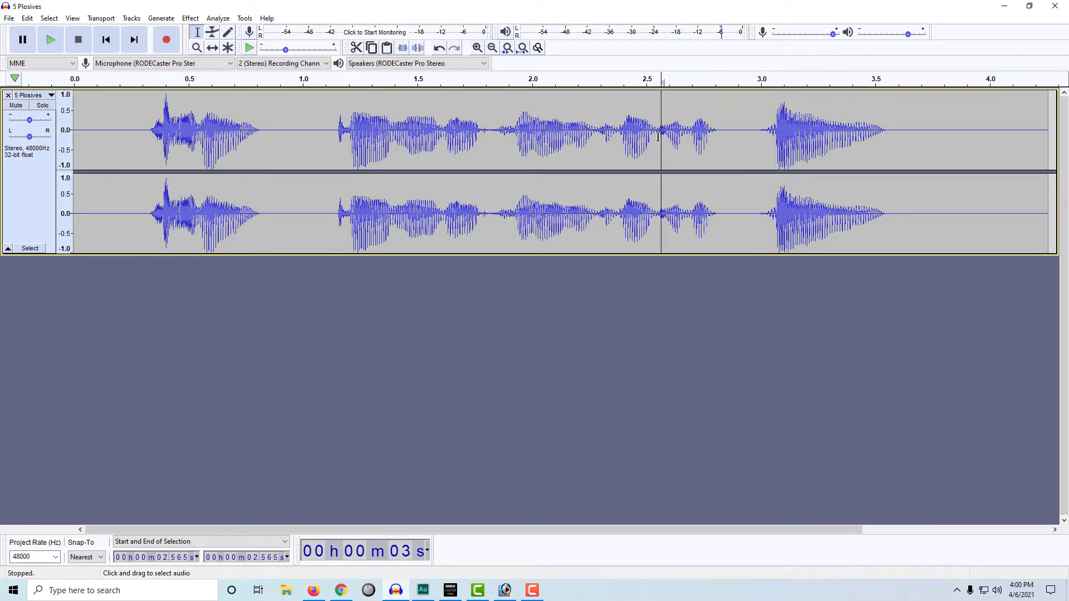
key("space")
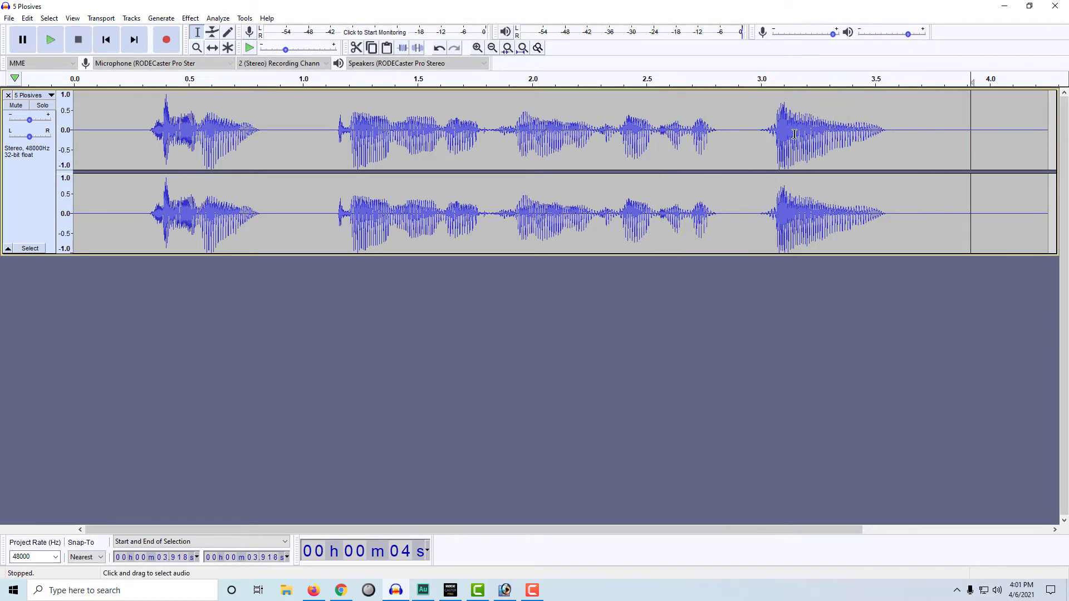
Examine the faded onset of the last word close up, selecting from about 2.971 to 3.163 s
left_click_drag(755, 149, 797, 150)
key("space")
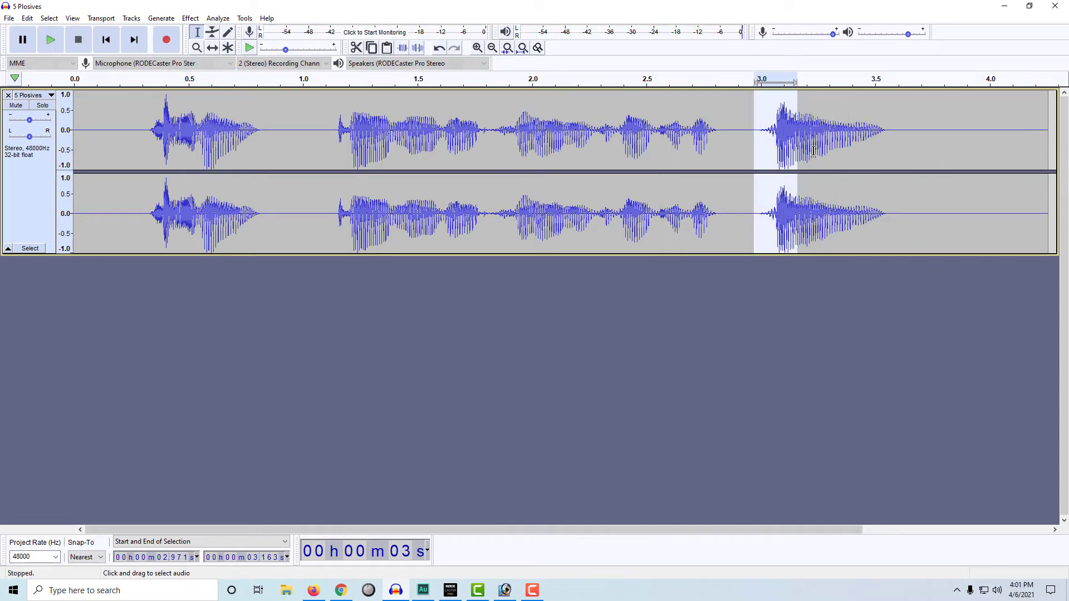
key("ctrl+1")
key("ctrl+1")
key("ctrl+1")
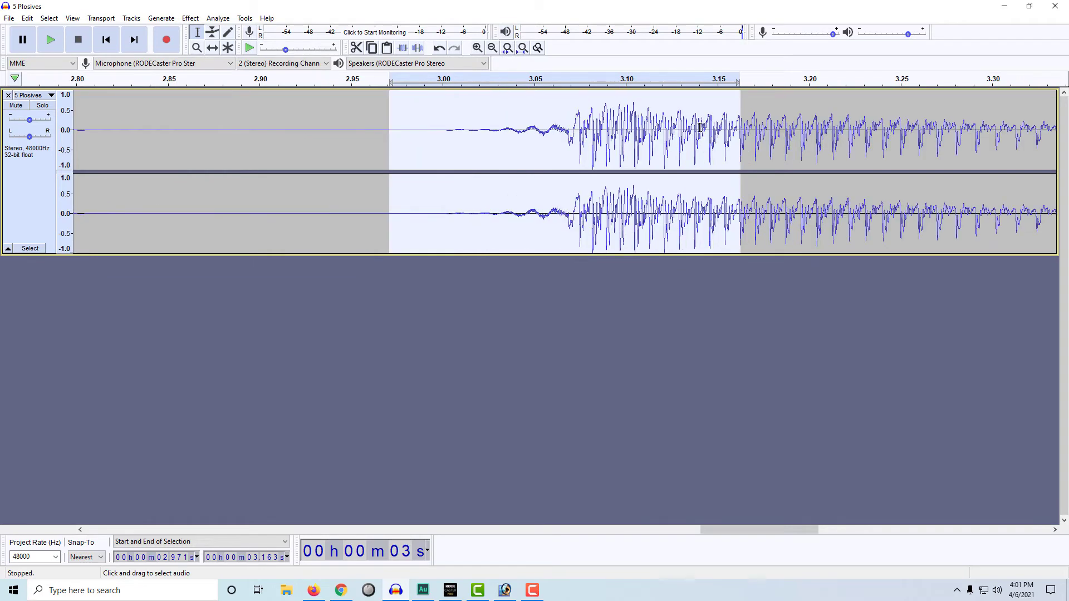
key("space")
key("ctrl+3")
key("ctrl+3")
key("ctrl+3")
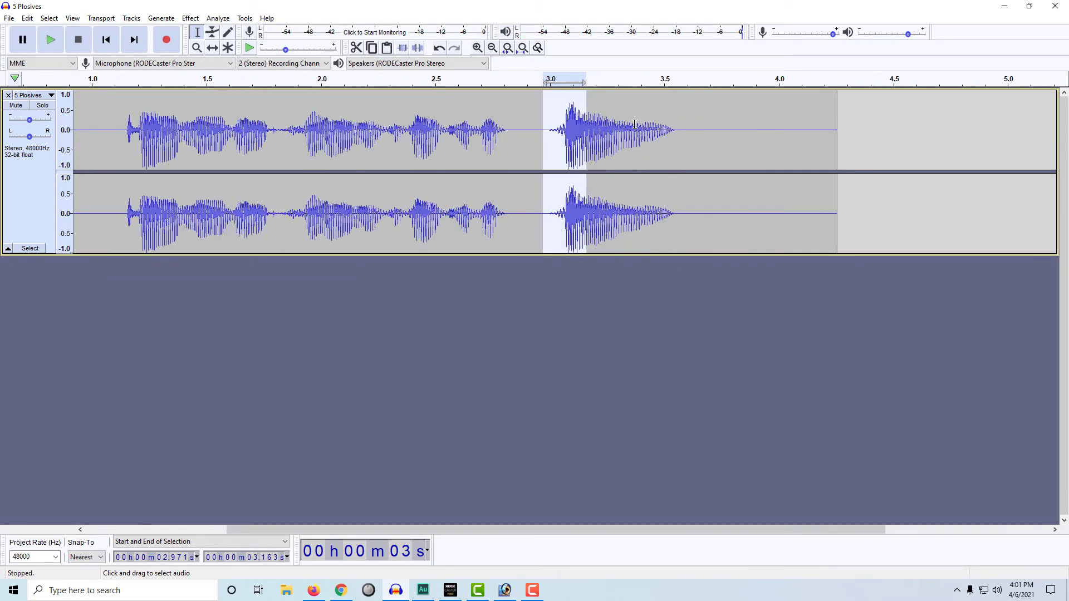
key("ctrl+3")
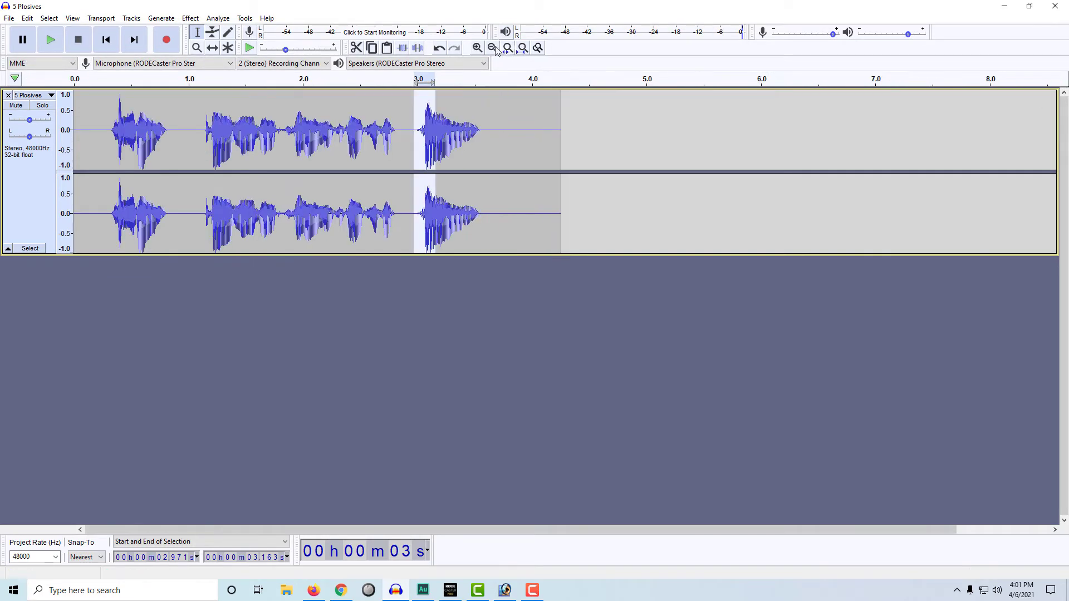
Undo all the fade-ins on the last and first plosives
left_click(439, 49)
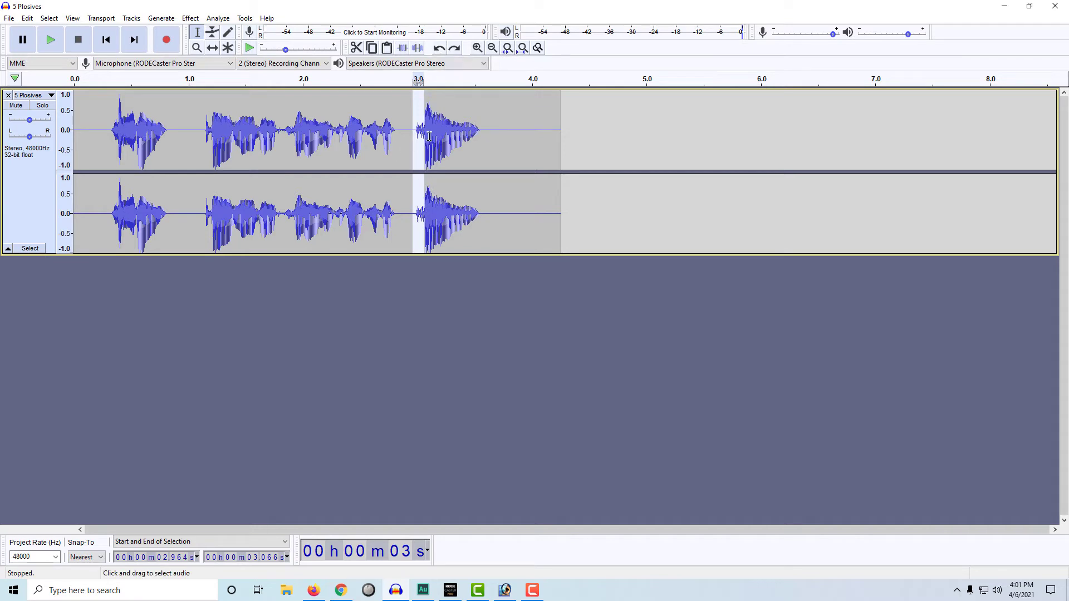
left_click_drag(410, 142, 433, 142)
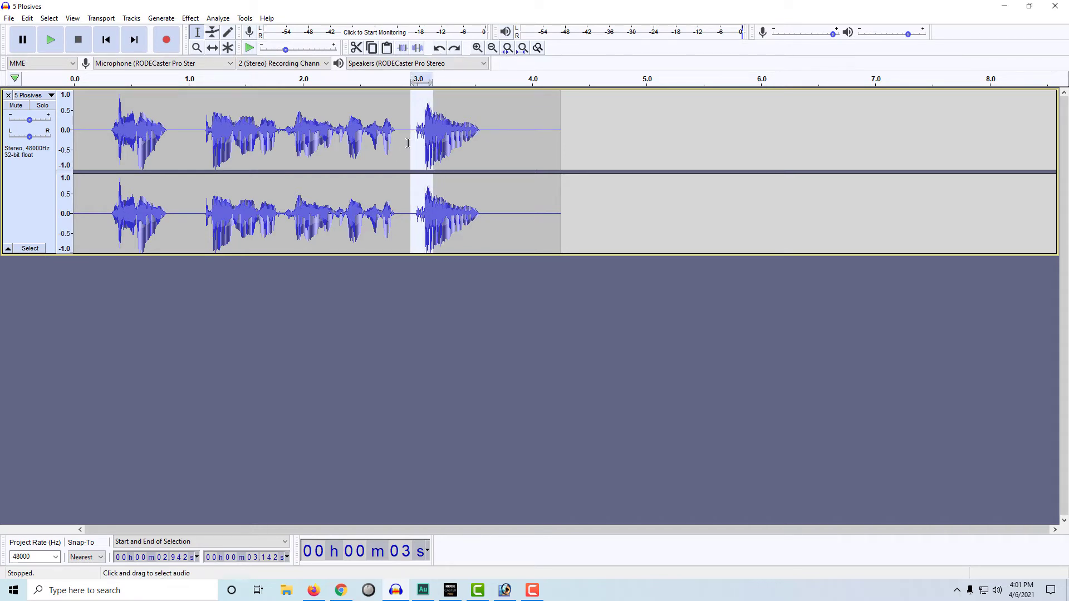
left_click(439, 49)
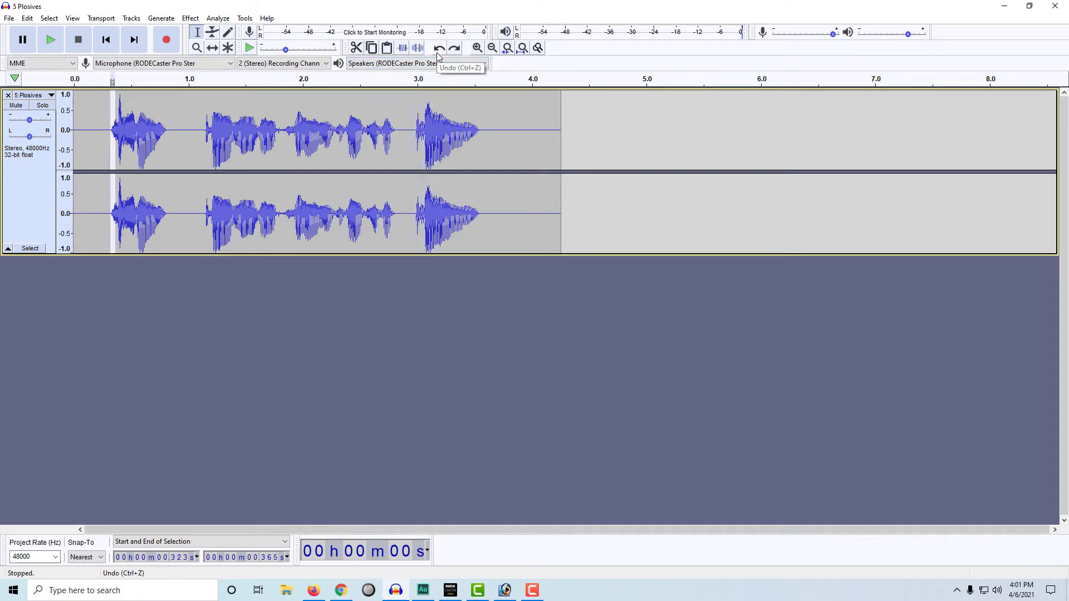
left_click(439, 49)
left_click(440, 49)
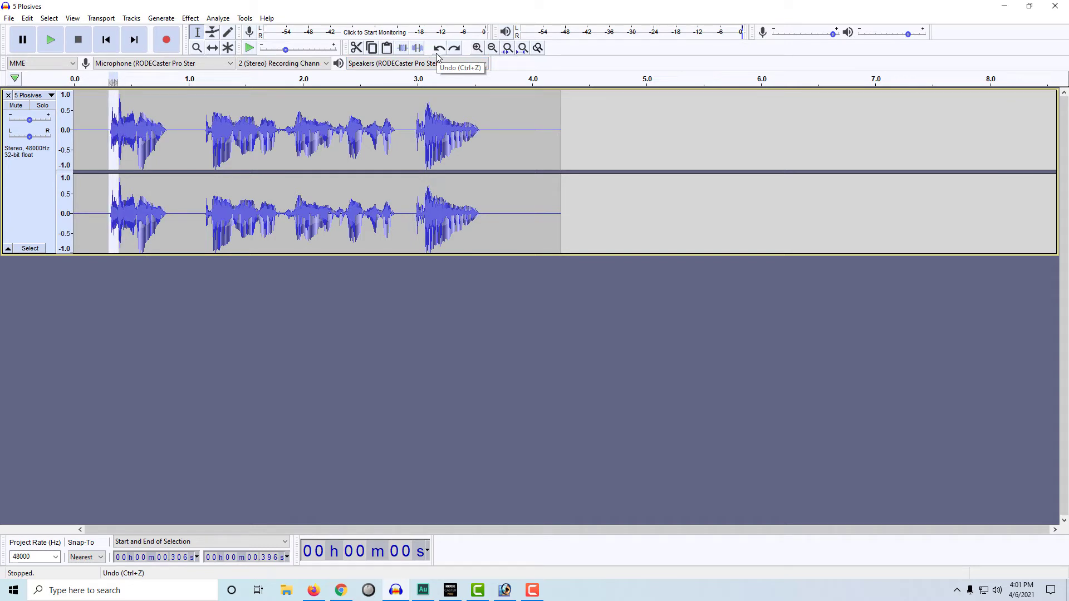
Select the first plosive from about 0.304 to 0.377 s and load the Plosive Removal user preset in Graphic EQ
left_click(186, 126)
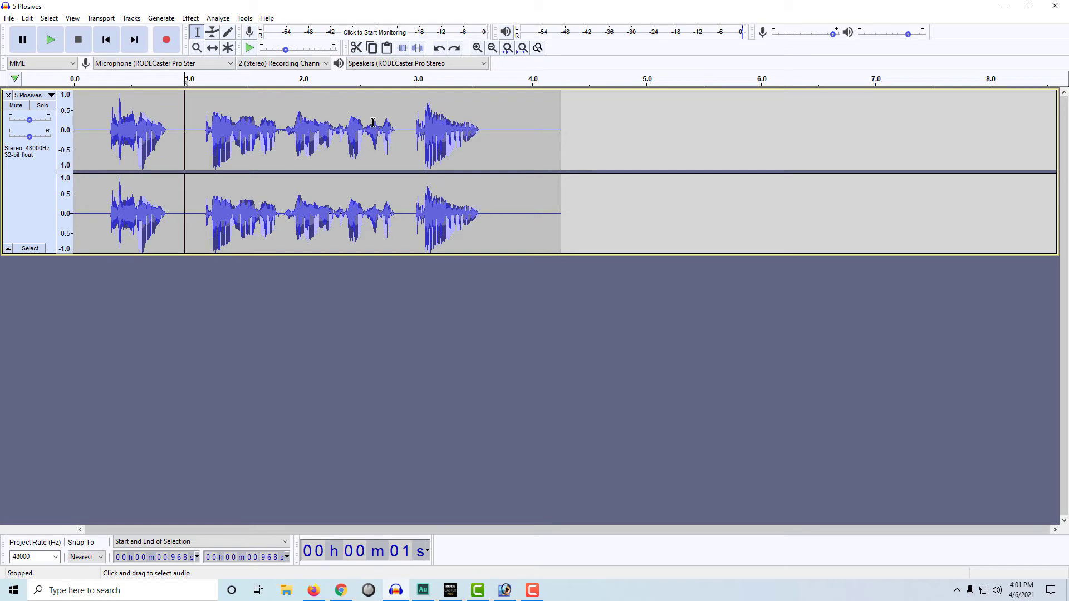
key("ctrl+1")
key("ctrl+1")
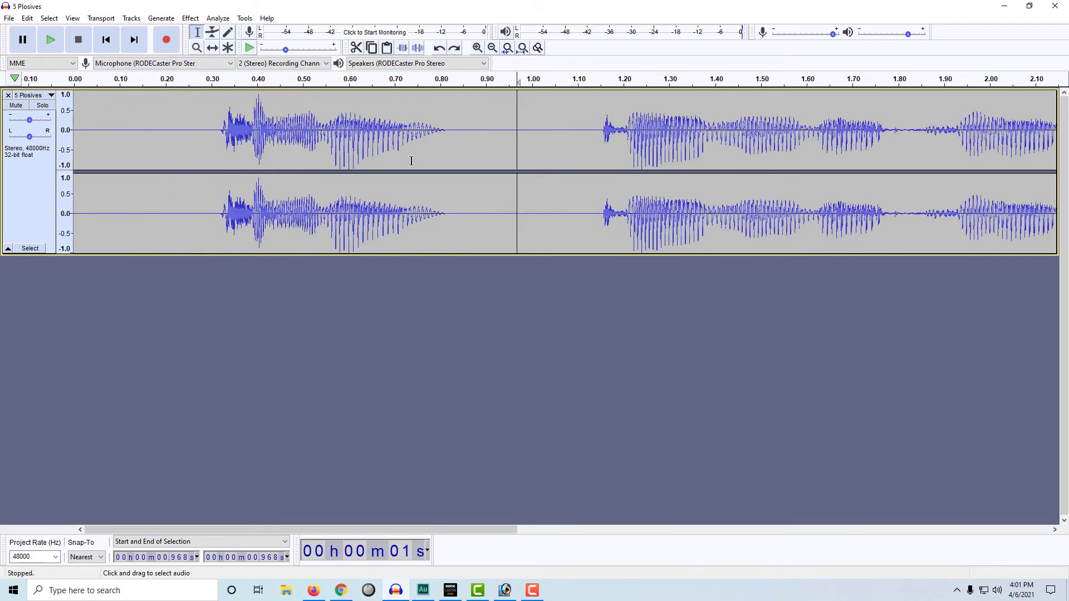
key("ctrl+3")
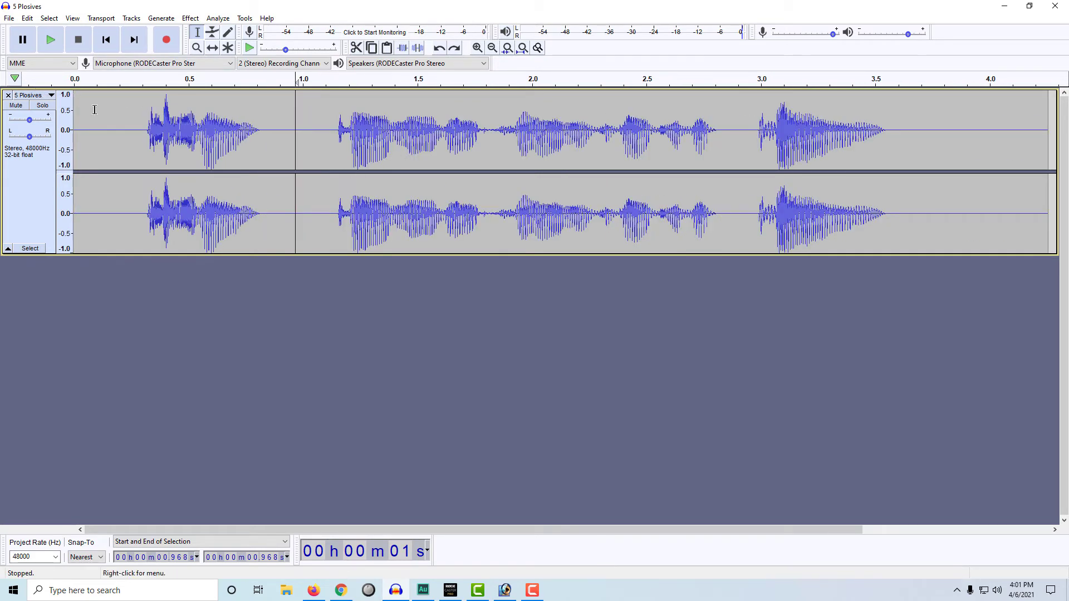
left_click_drag(143, 140, 160, 141)
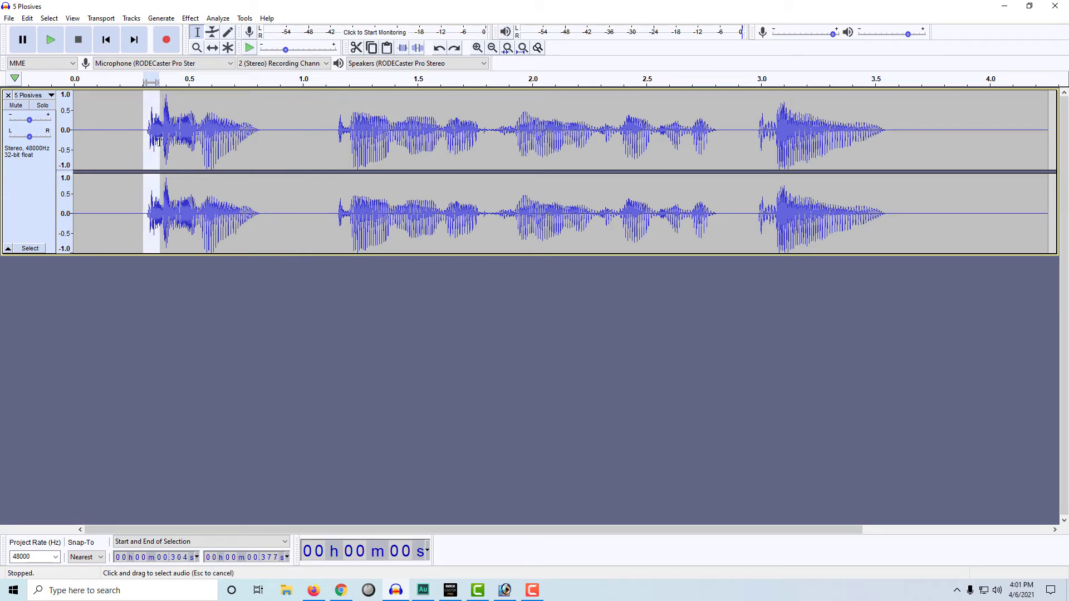
left_click(192, 18)
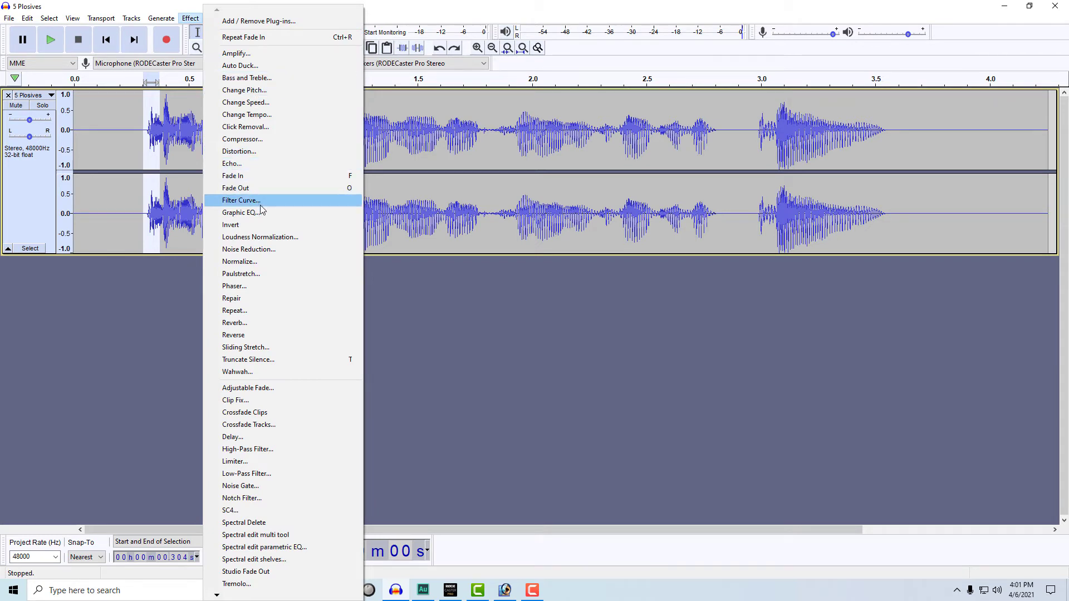
left_click(260, 213)
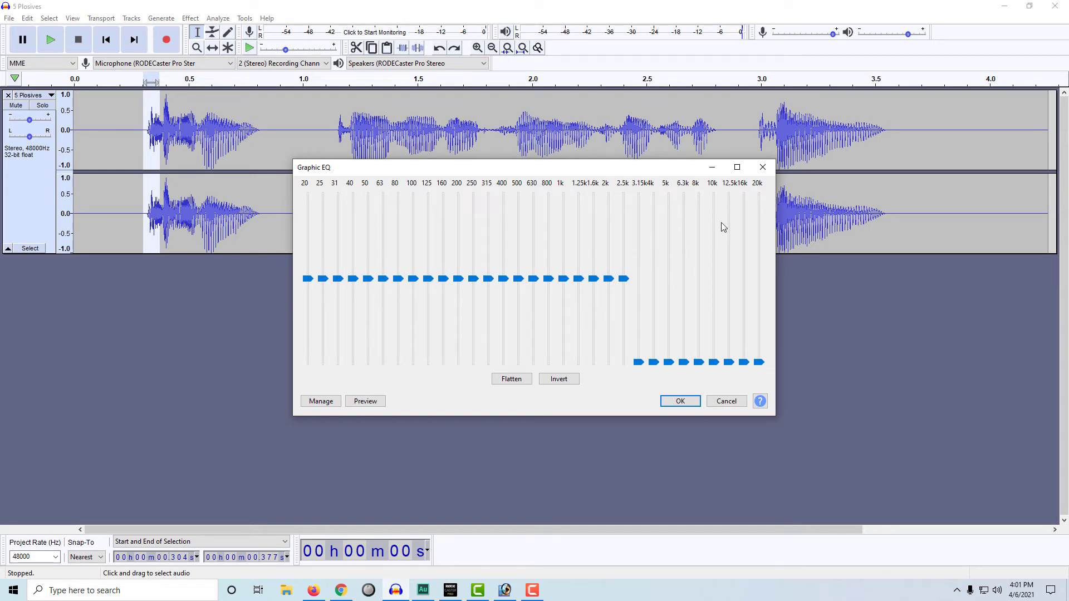
left_click(322, 401)
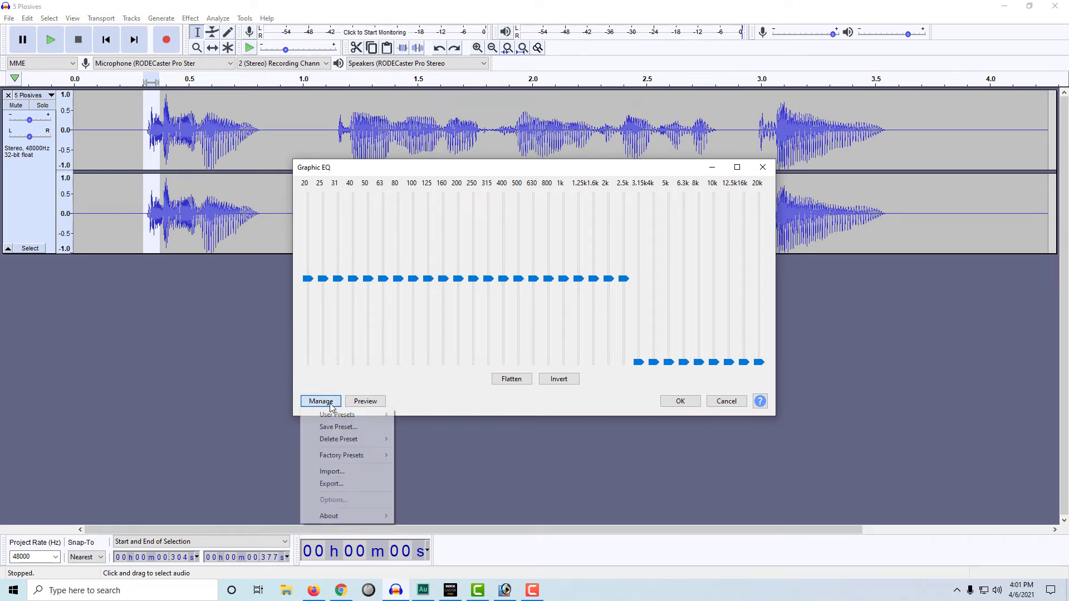
mouse_move(350, 417)
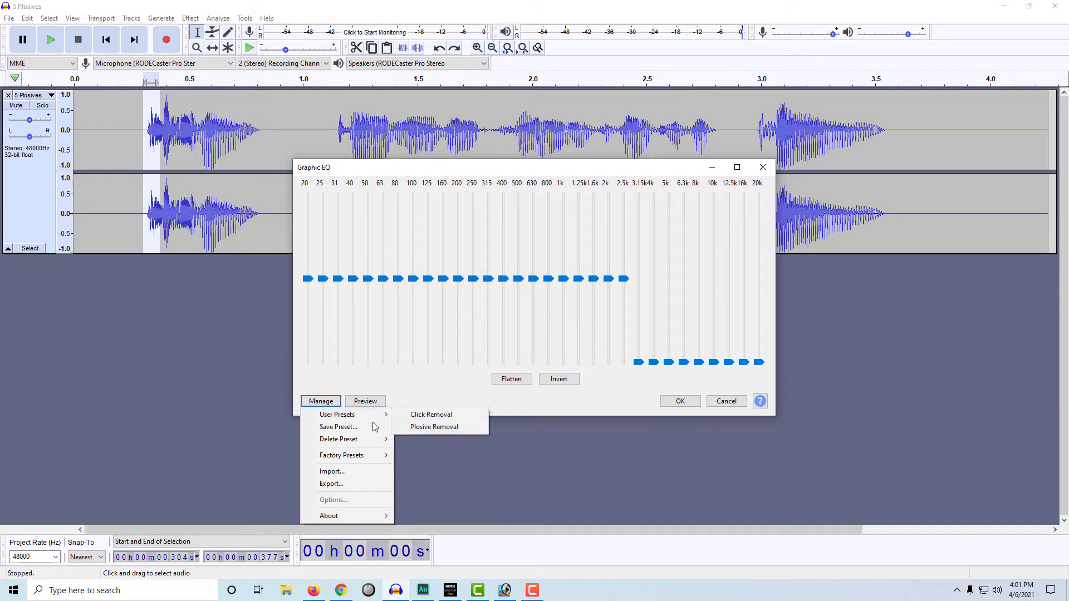
left_click(440, 425)
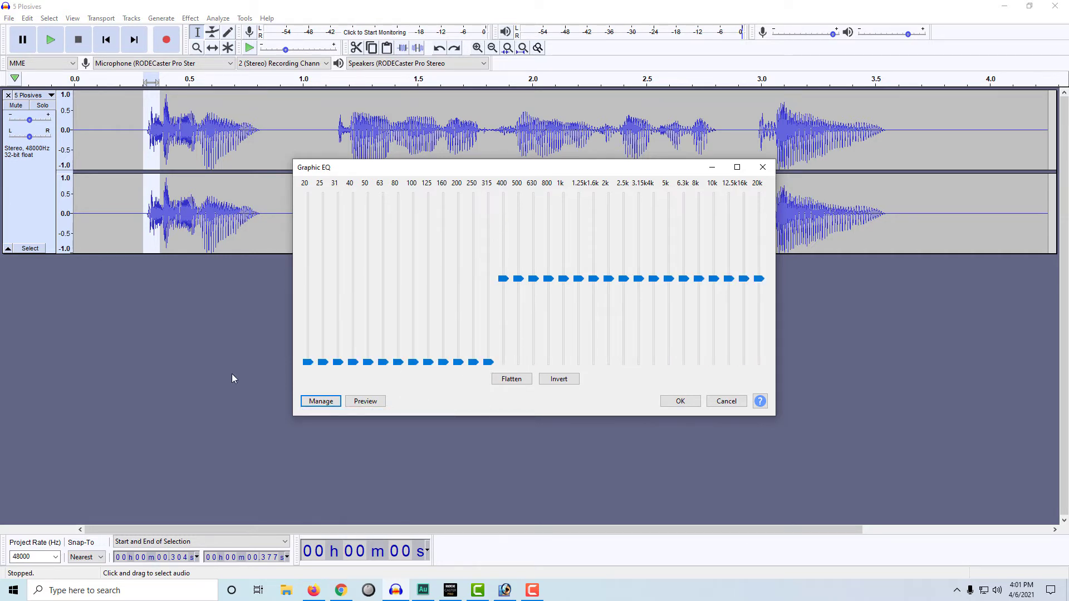
Apply the Plosive Removal Graphic EQ to the first plosive and compare it with the unprocessed waveform by undoing and redoing
left_click(680, 401)
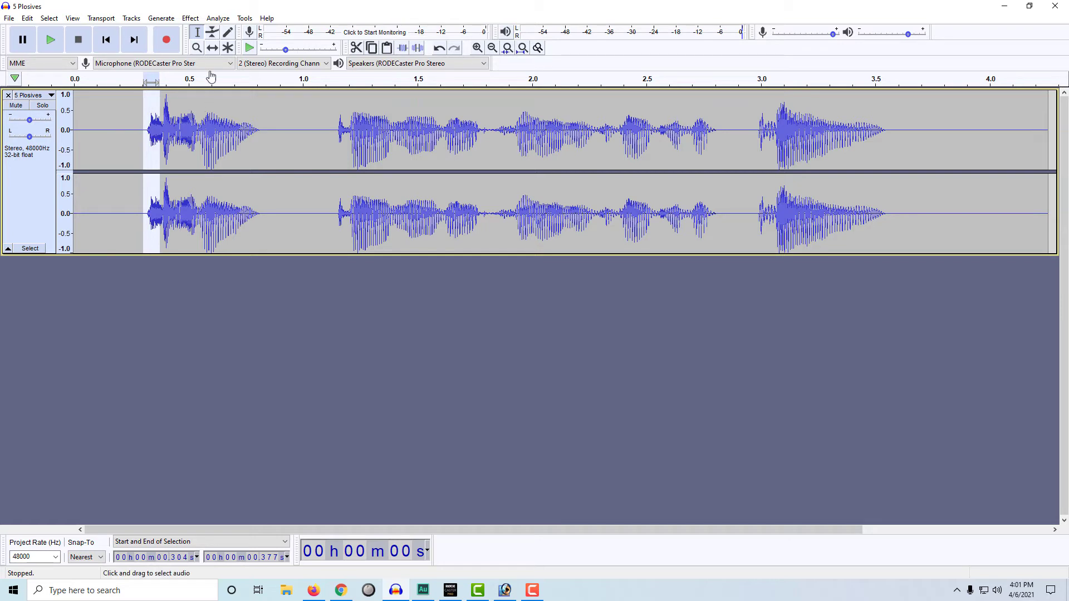
left_click(440, 49)
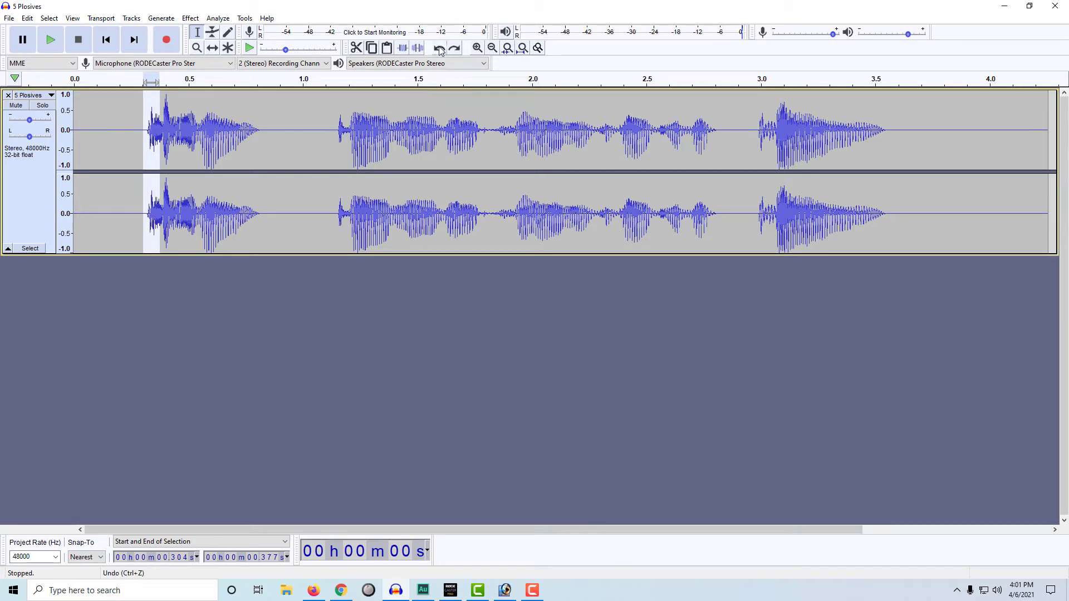
left_click(455, 49)
Play the treated first word from just before its onset and mark its plosive from about 0.306 to 0.365 s
left_click(88, 125)
key("space")
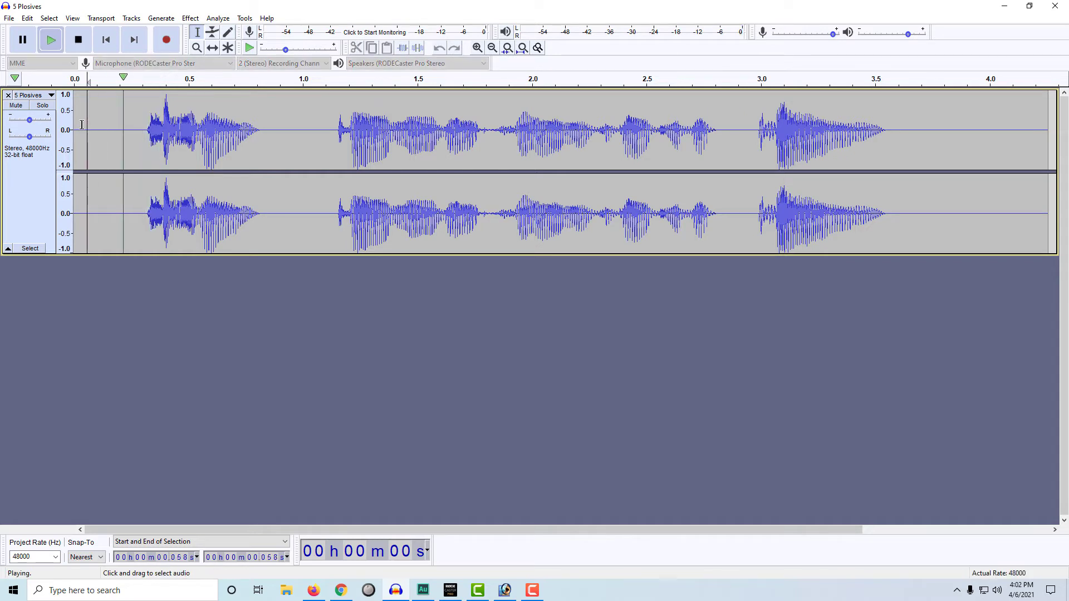
key("space")
left_click(125, 145)
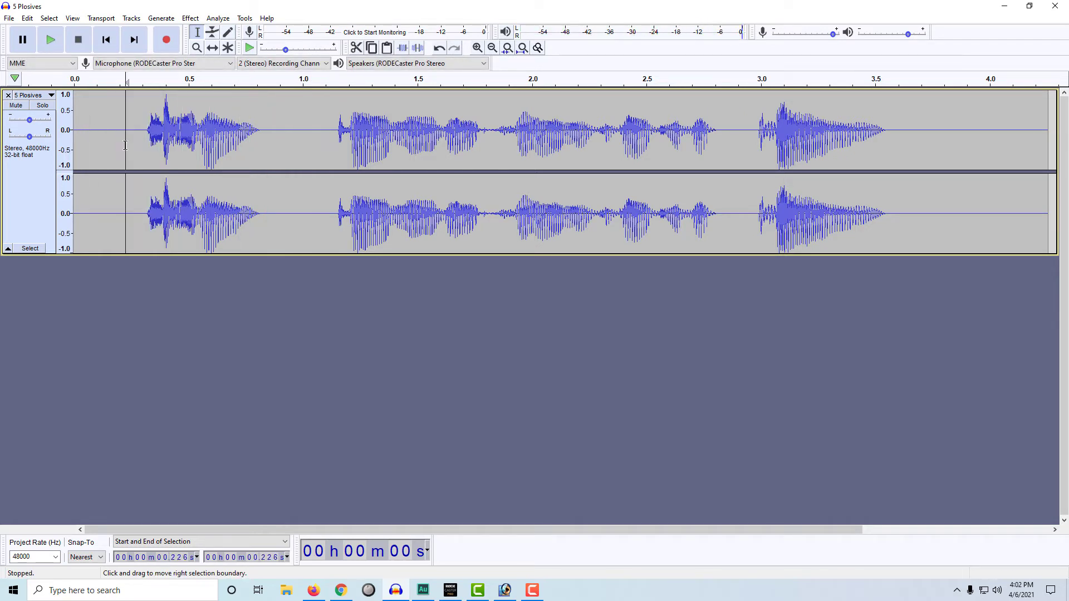
key("space")
key("x")
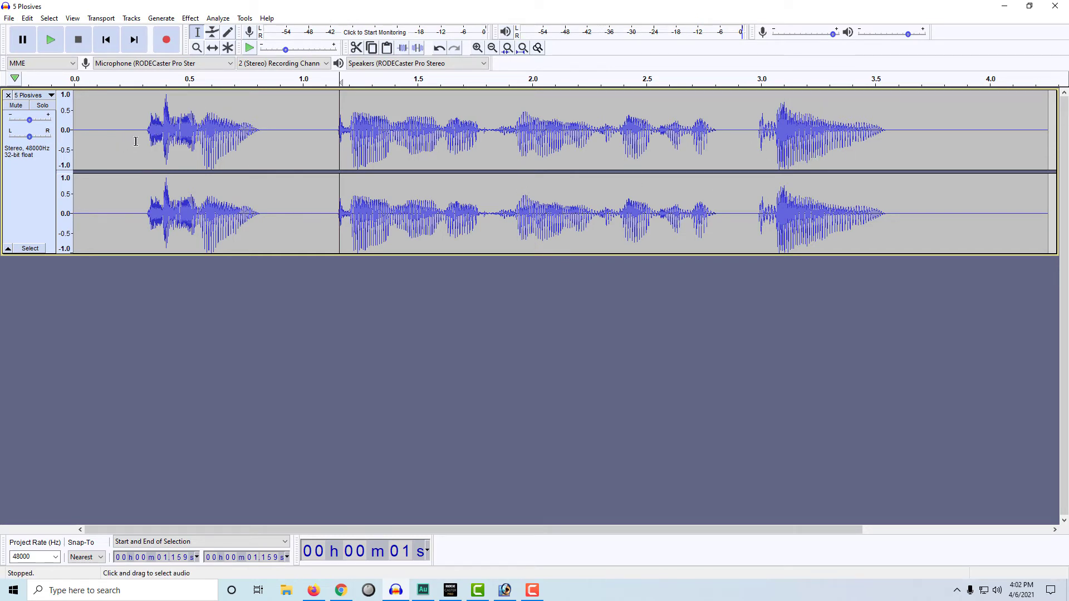
mouse_move(144, 141)
left_mouse_down()
mouse_move(179, 141)
mouse_move(149, 141)
mouse_move(158, 142)
left_mouse_up()
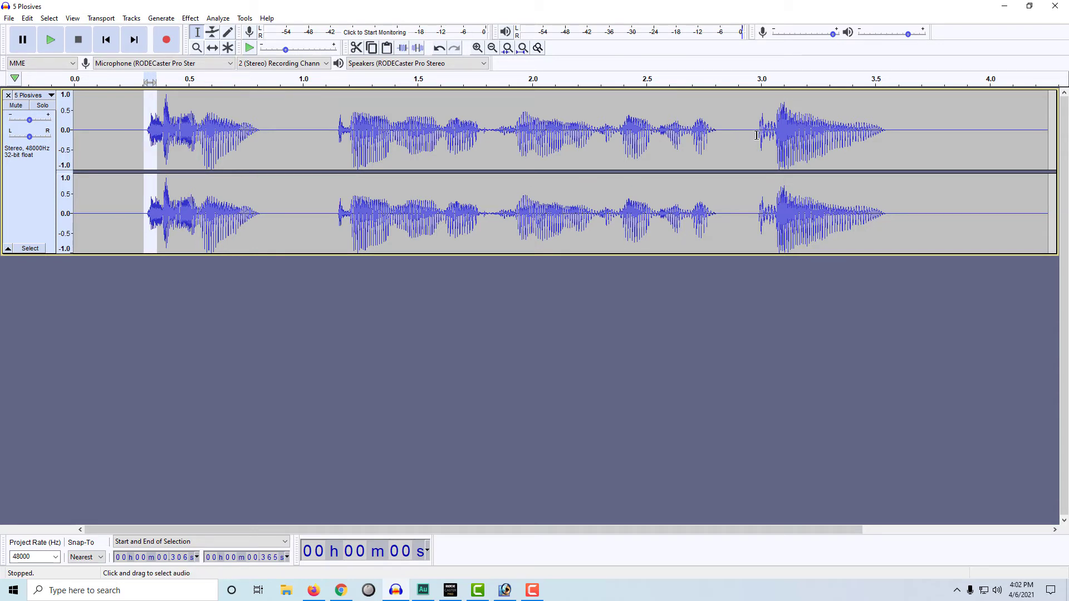
Apply Graphic EQ with the same Plosive Removal curve to the last word's plosive, selected from about 2.976 to 3.071 s
left_click_drag(755, 135, 780, 144)
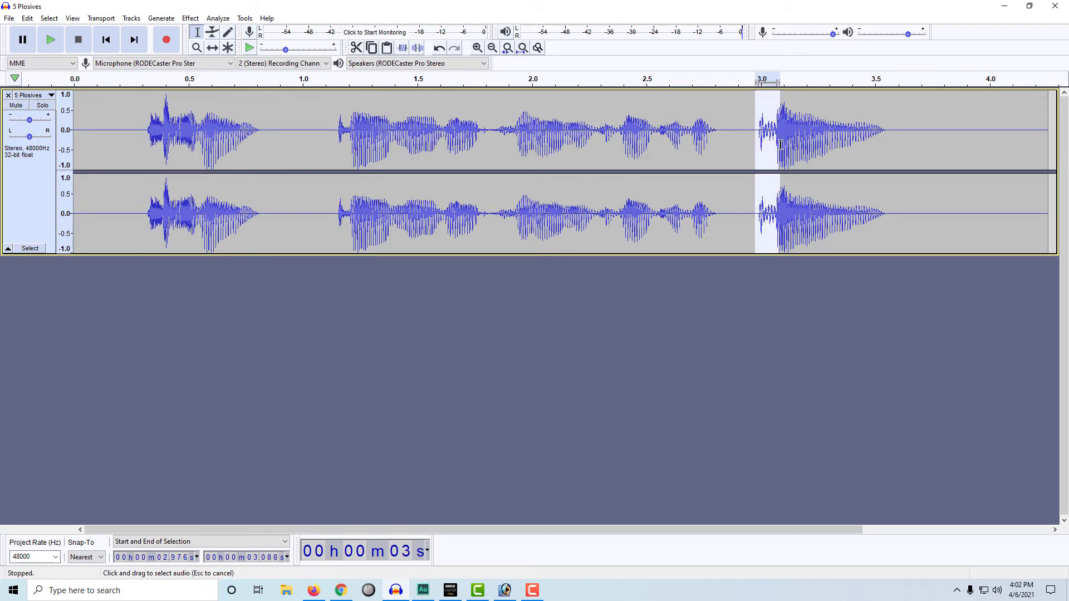
key("space")
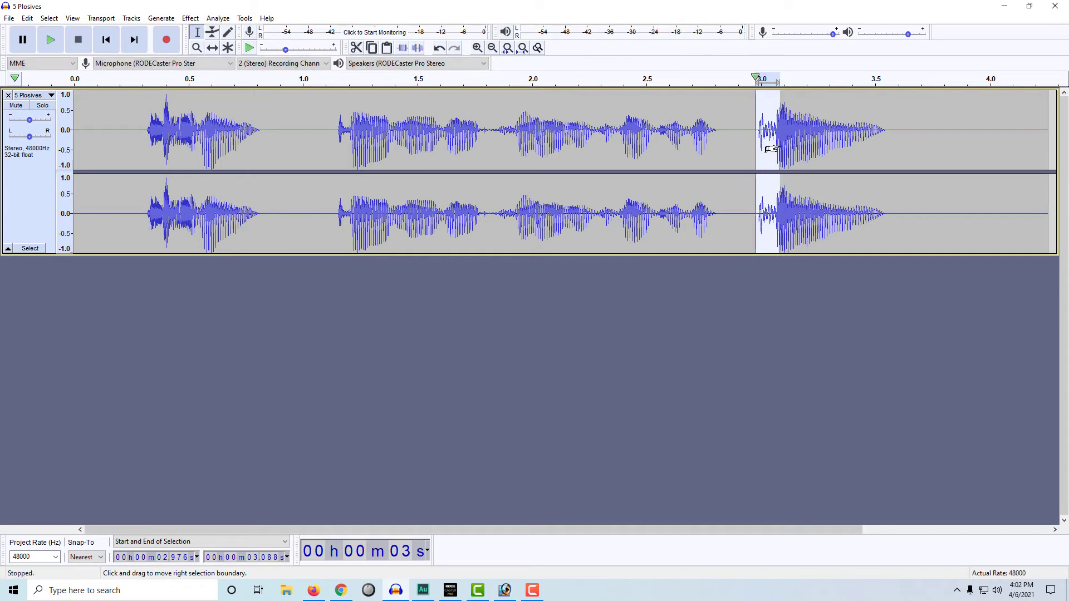
key("space")
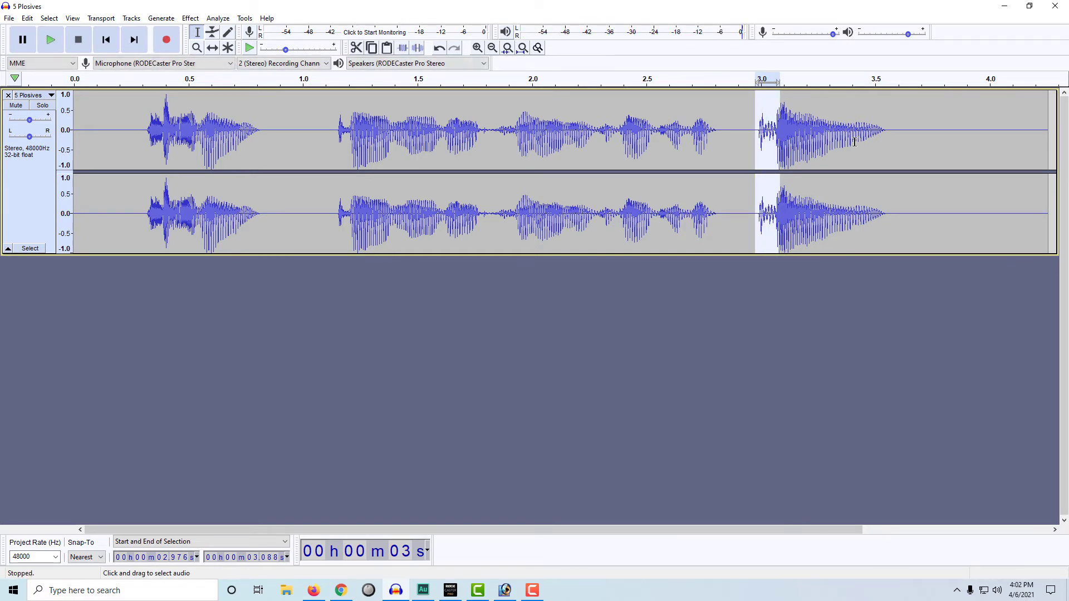
scroll(664, 155, "up", 3)
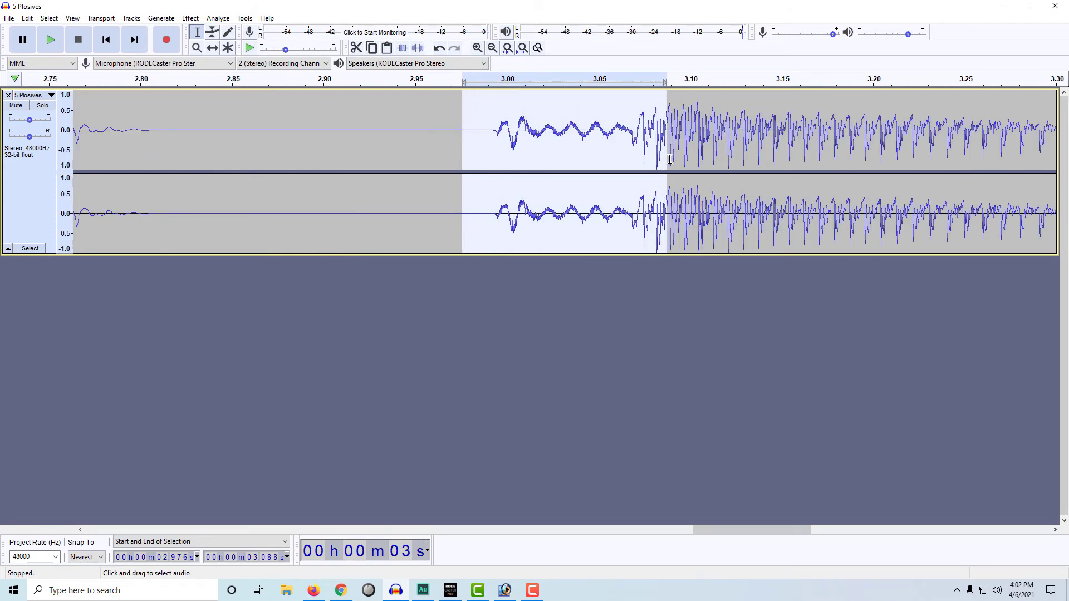
left_click_drag(668, 162, 625, 176)
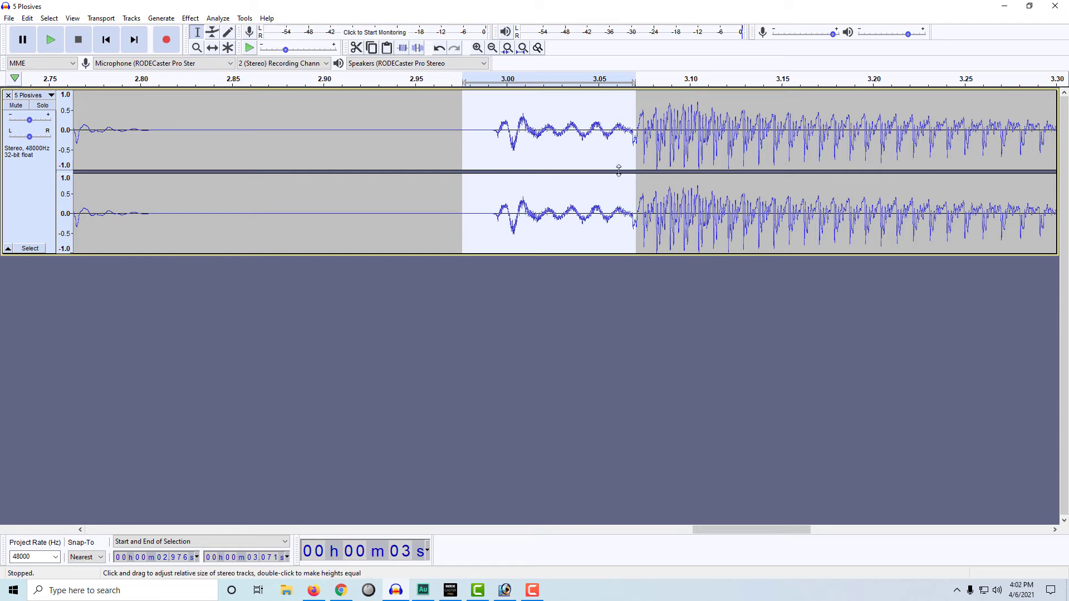
left_click(191, 18)
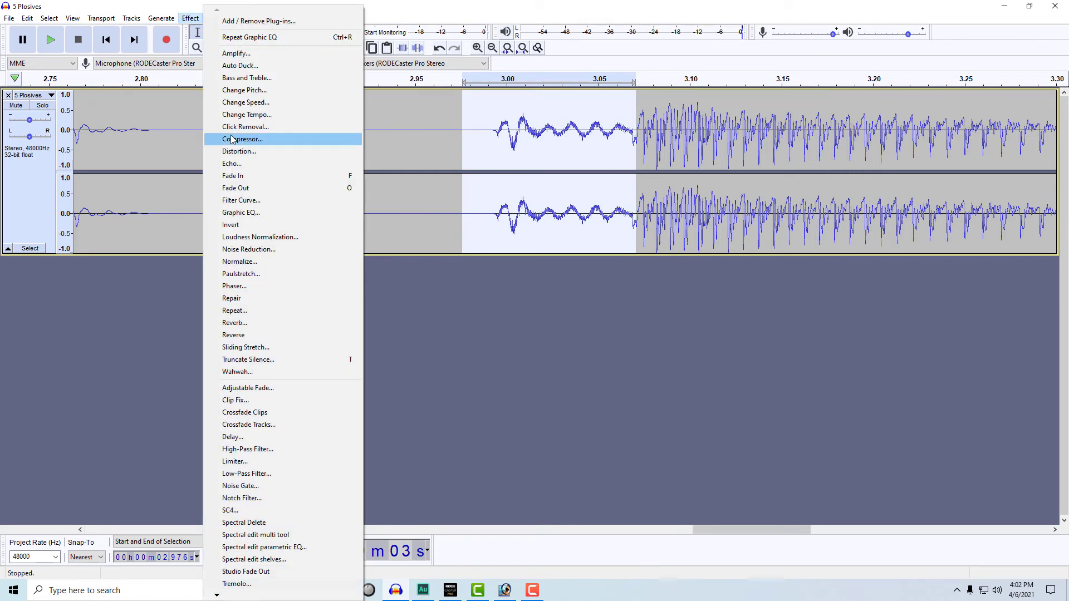
left_click(238, 217)
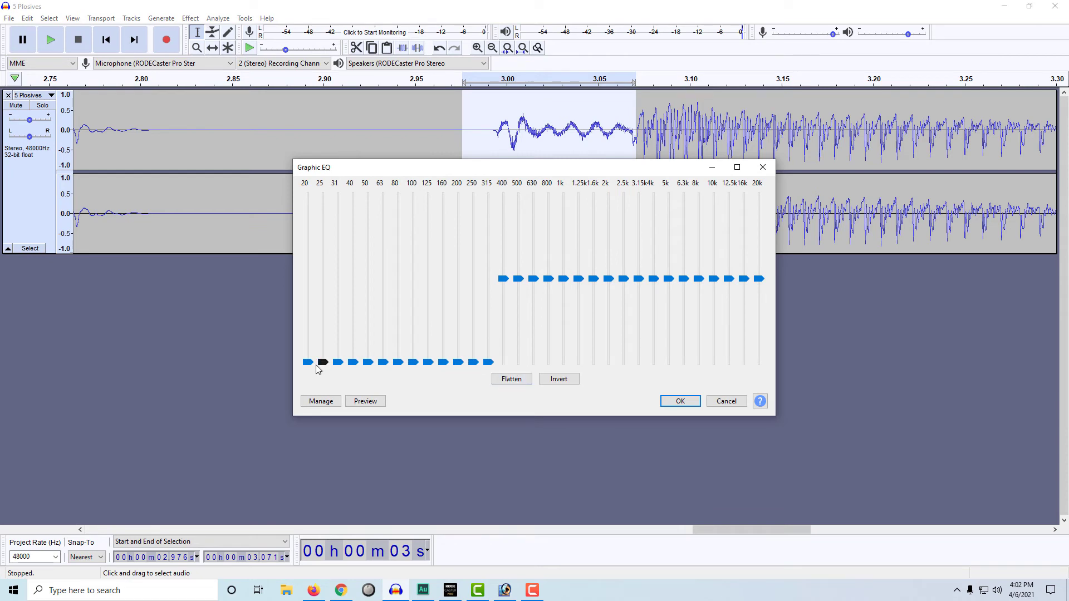
left_click(679, 399)
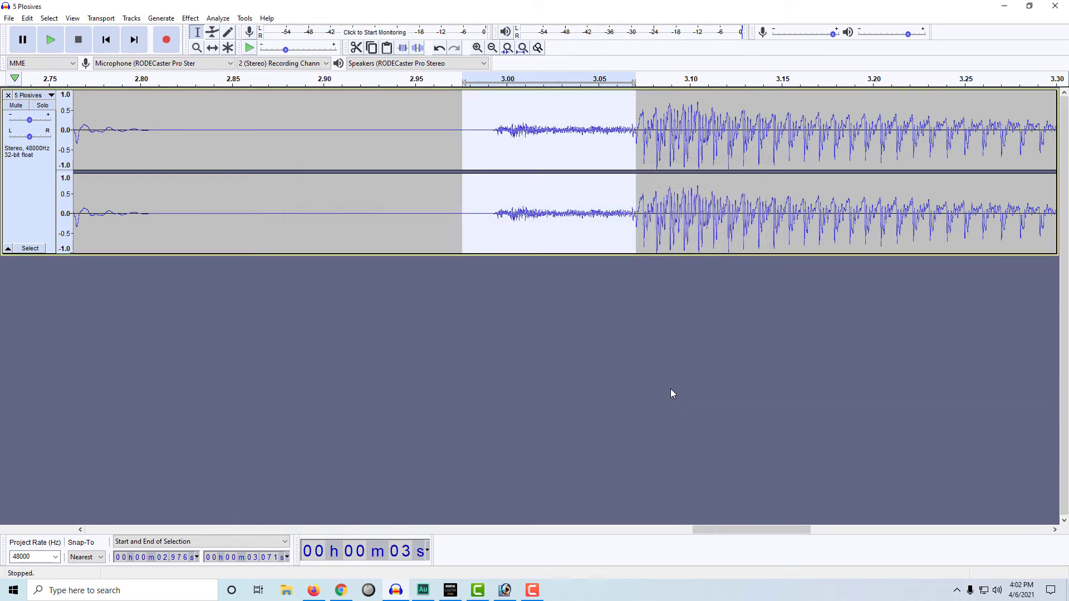
Play the end of the recording from about 2.517 s and replay the last word to check its treated plosive
scroll(635, 342, "down", 3)
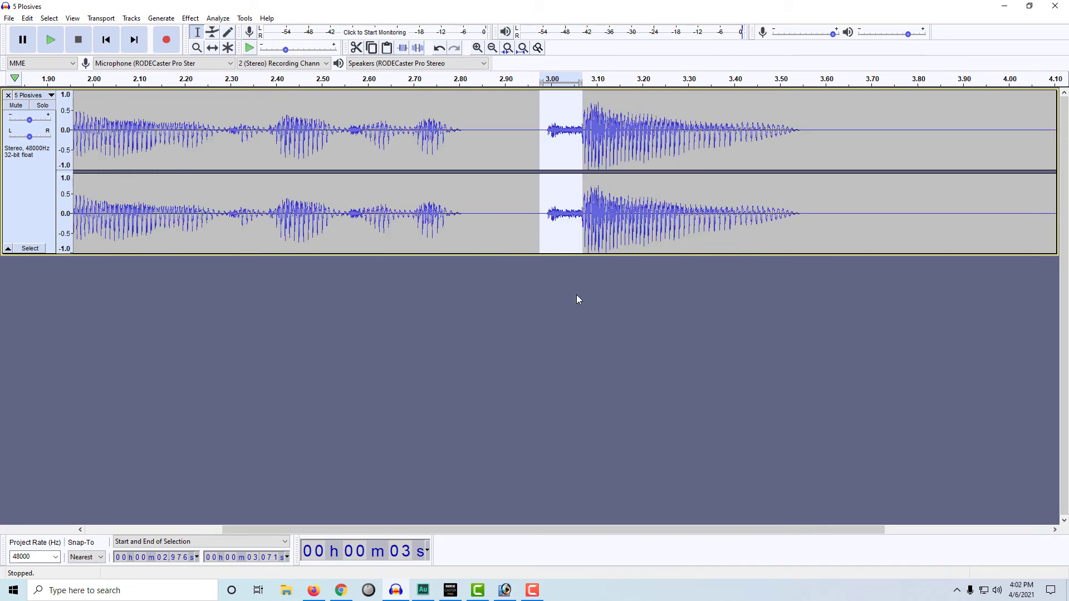
left_click(447, 146)
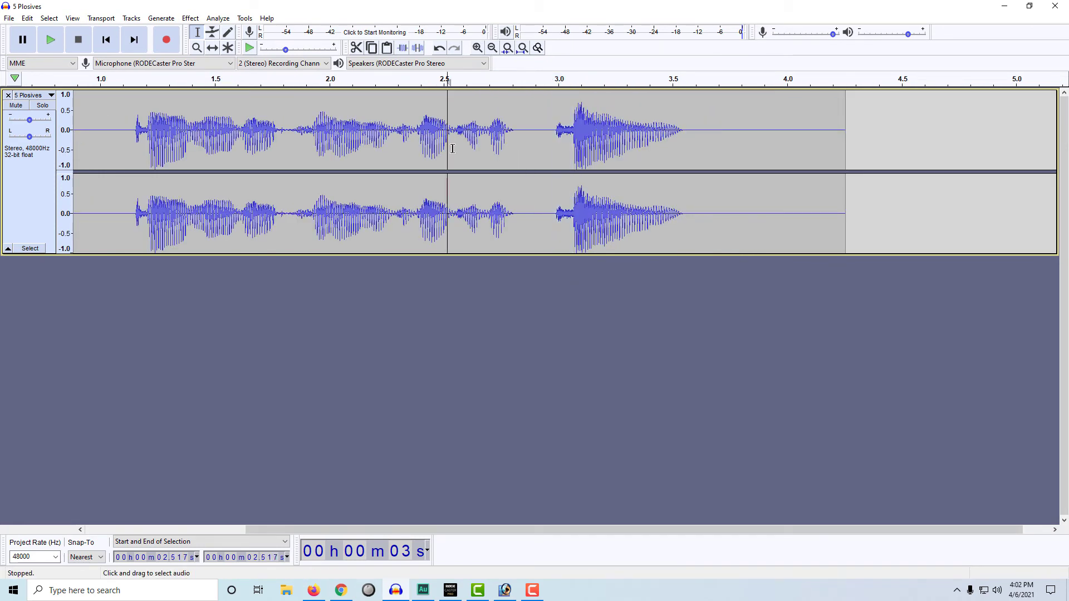
key("space")
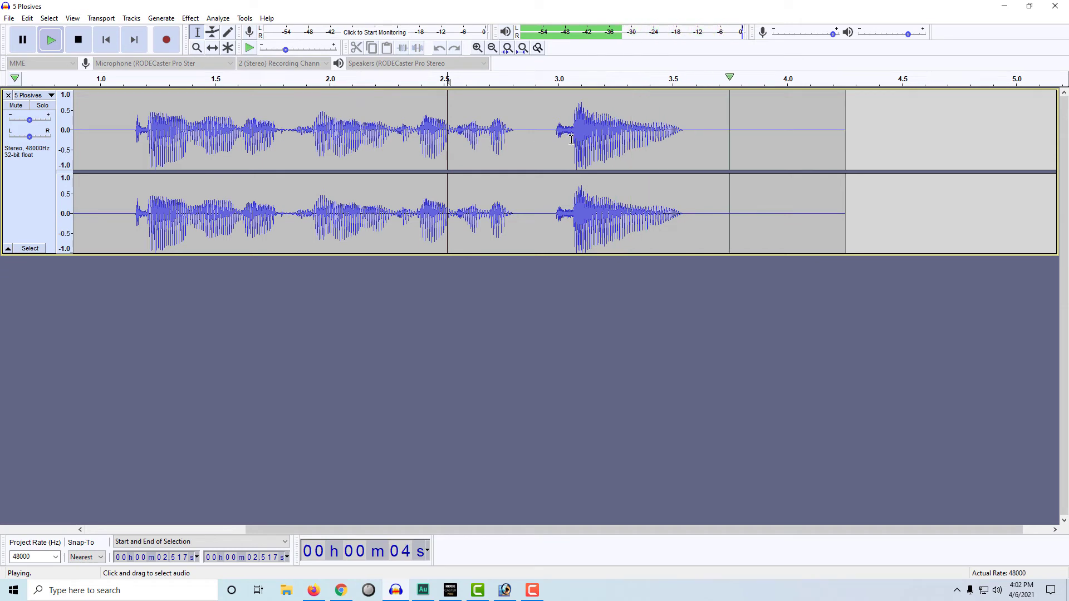
key("x")
left_click_drag(550, 134, 572, 147)
key("space")
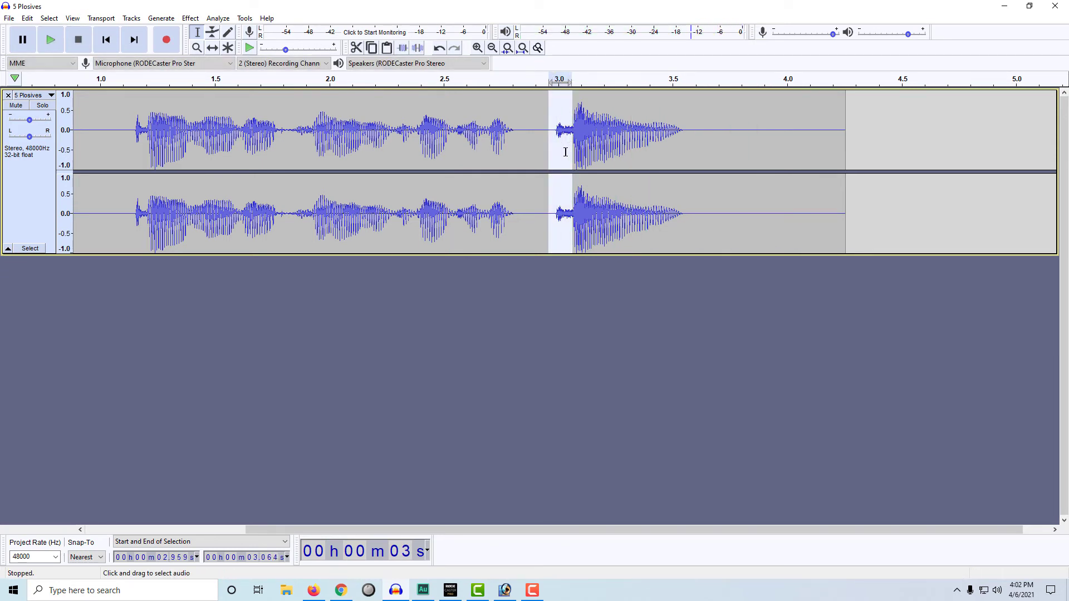
left_click(539, 148)
left_click(545, 149)
key("space")
key("space")
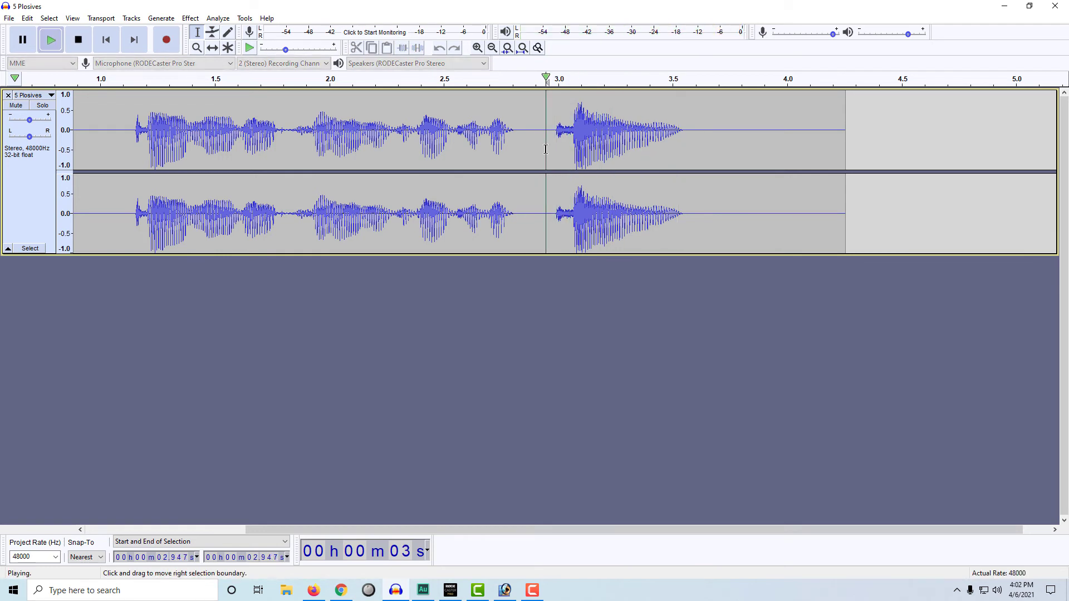
key("space")
key("space")
left_click(541, 139)
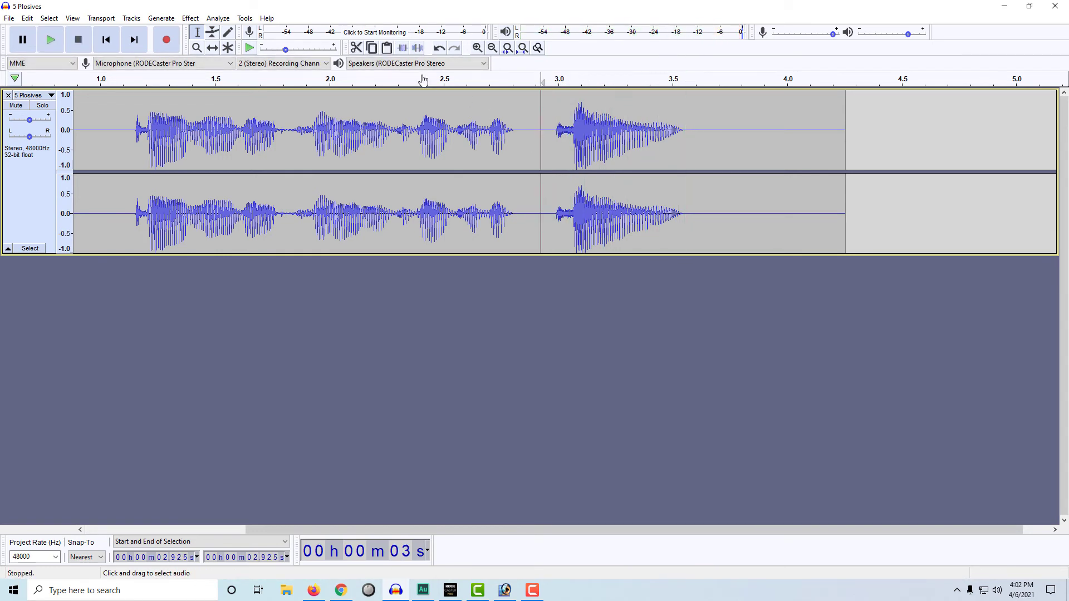
Undo the last plosive's EQ and apply the same Graphic EQ to the whole last word, from about 2.976 to 3.565 s
left_click(439, 48)
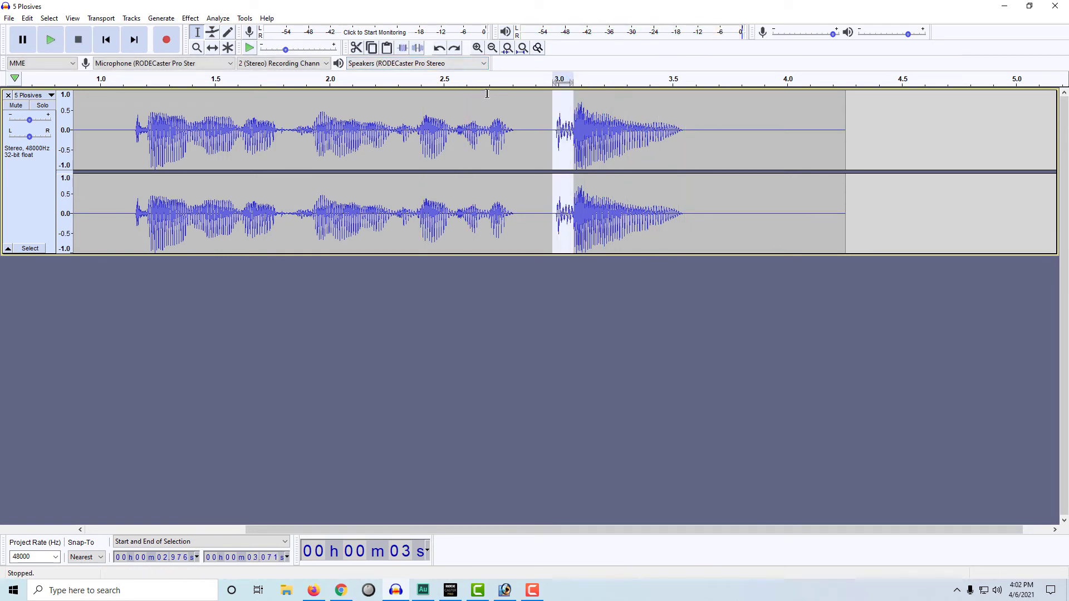
left_click_drag(574, 178, 686, 181)
left_click(190, 18)
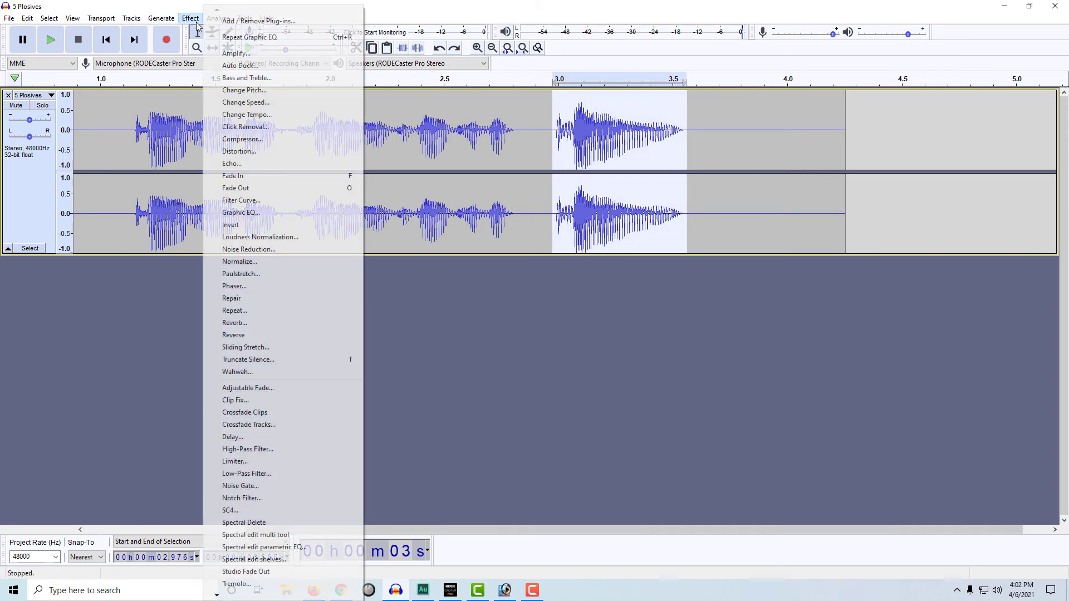
left_click(242, 214)
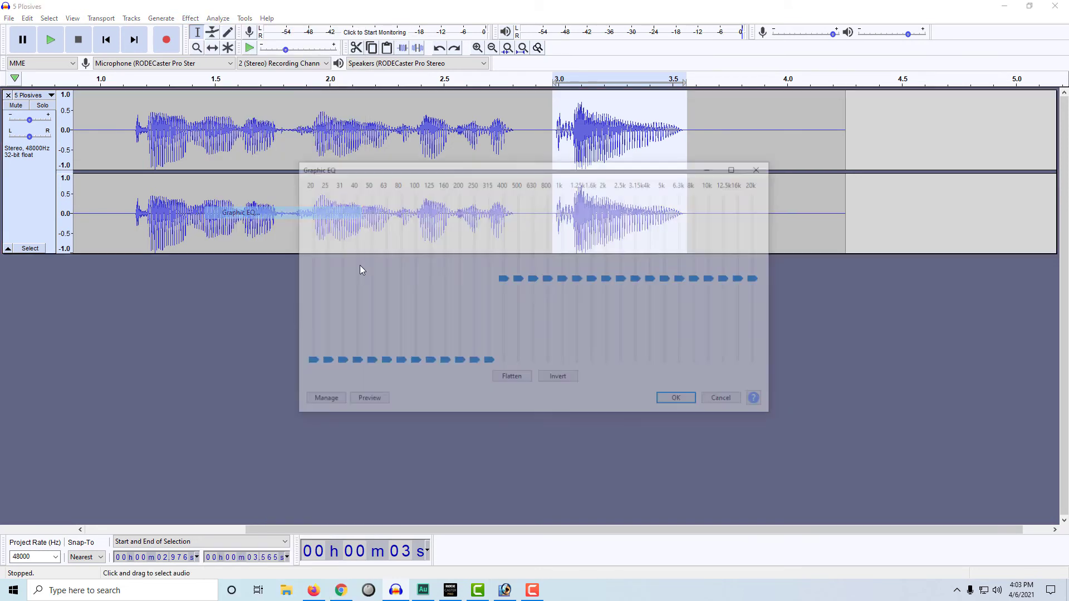
left_click(680, 402)
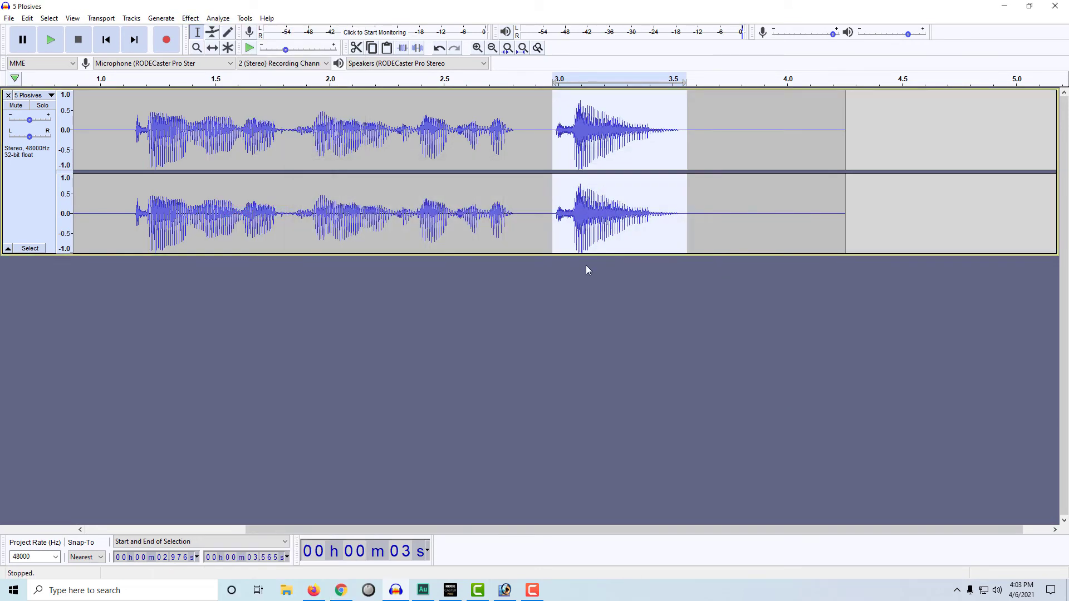
Play the last word from about 2.422 s and undo the Graphic EQ applied to the whole word
left_click(425, 136)
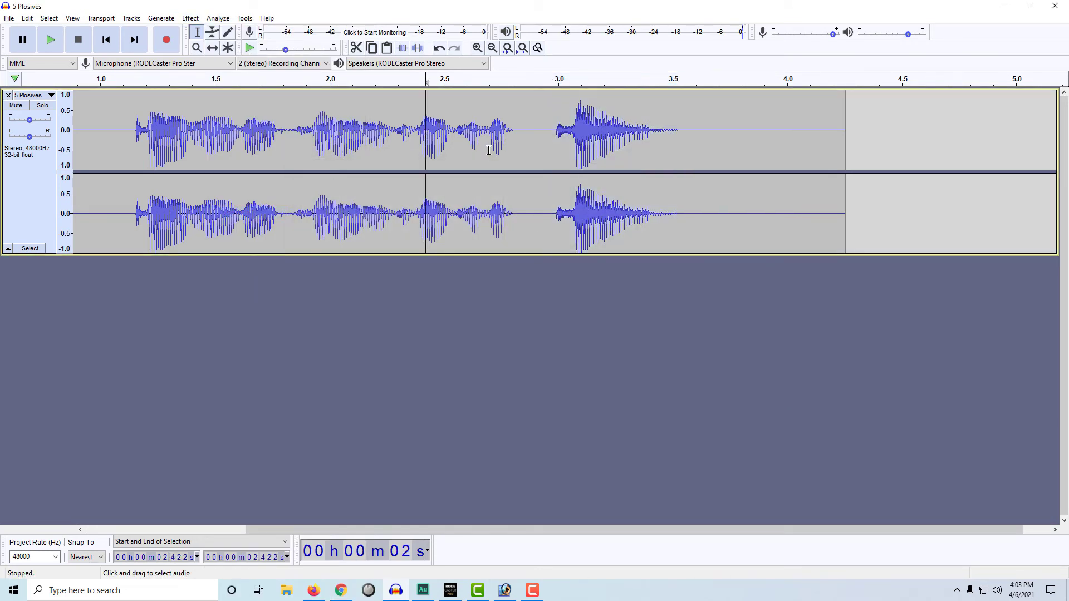
key("space")
key("x")
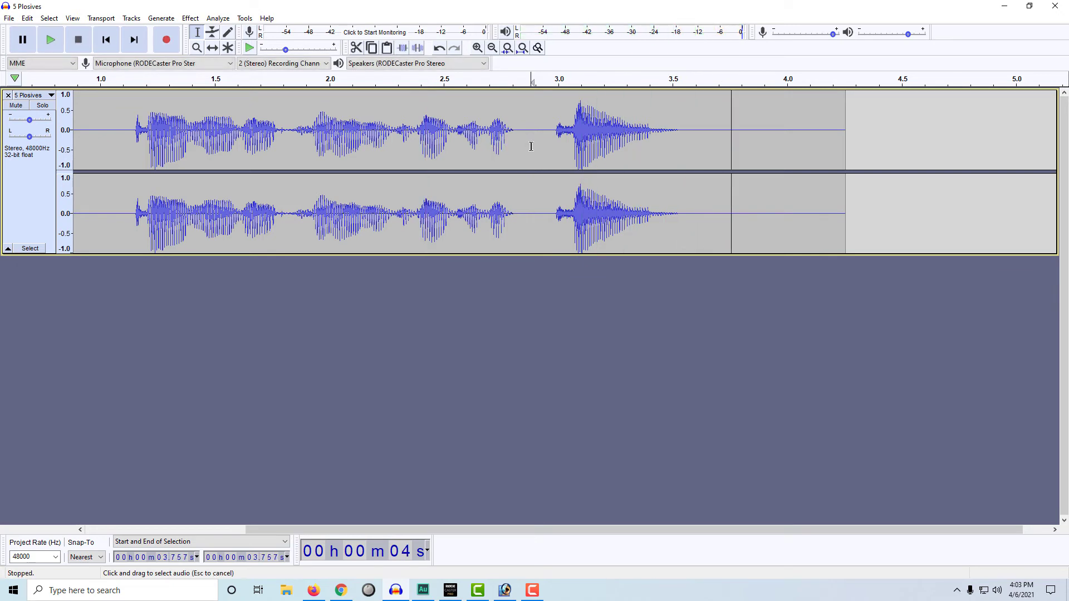
left_click_drag(531, 146, 688, 183)
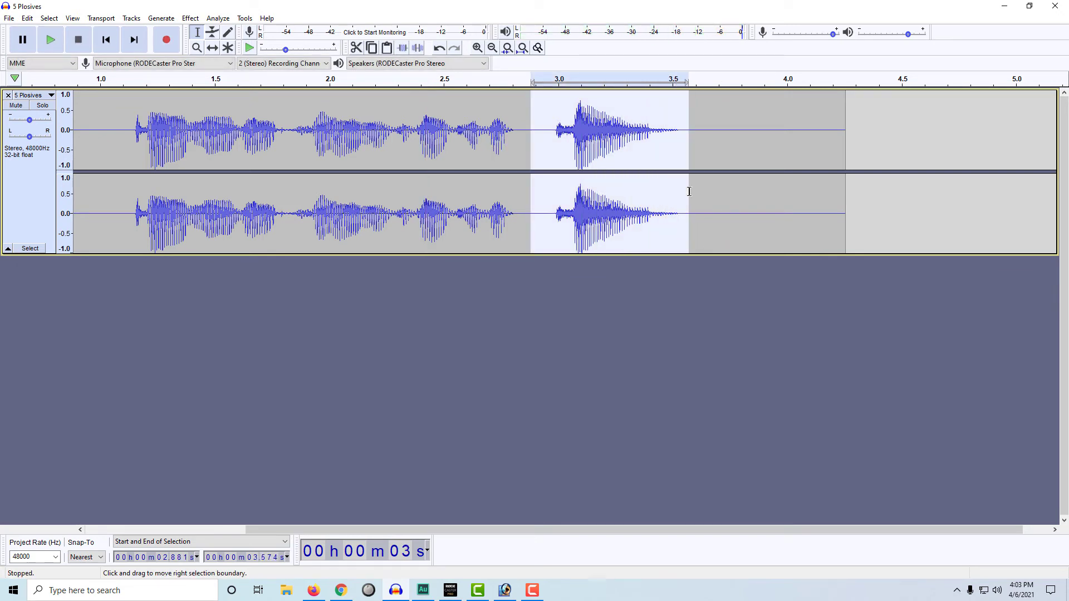
left_click(439, 49)
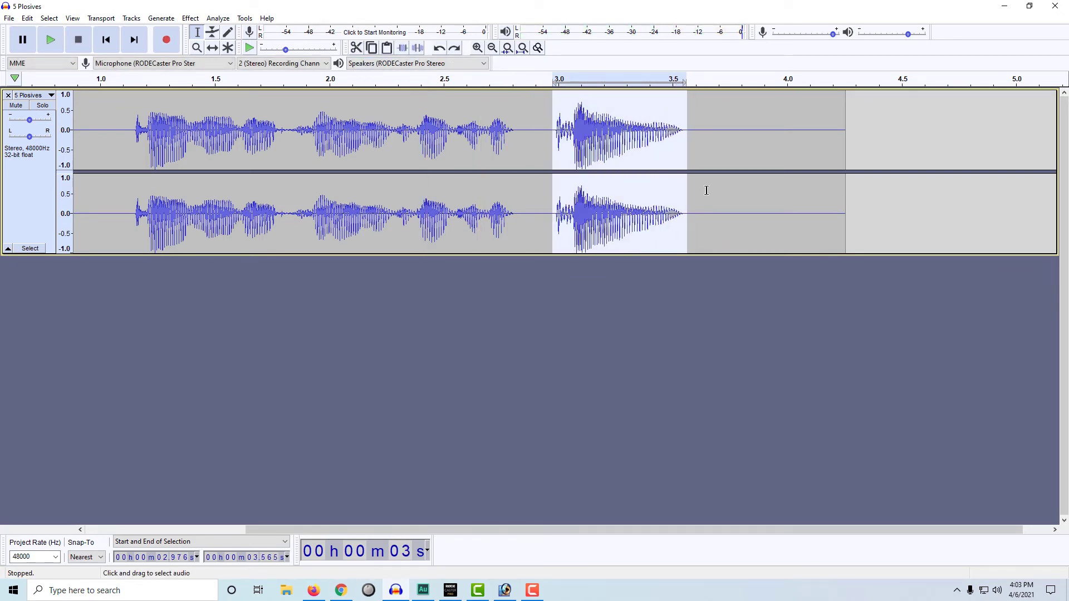
Reselect only the last word's plosive, from about 2.974 to 3.081 s, and repeat the Graphic EQ on it
left_click_drag(548, 154, 571, 155)
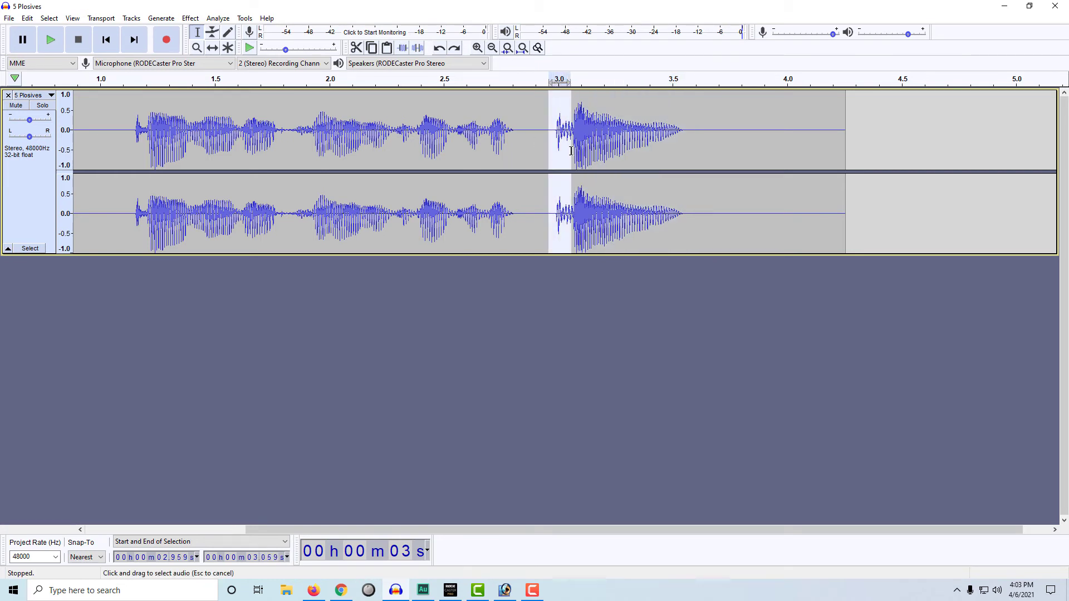
left_click(536, 142)
left_click_drag(552, 142, 576, 149)
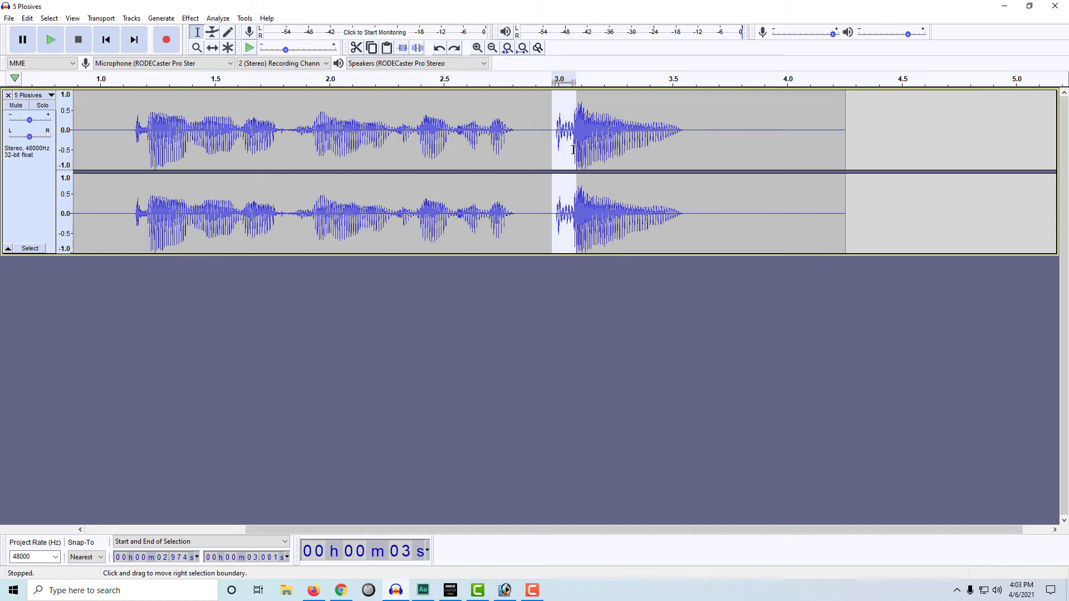
key("ctrl+r")
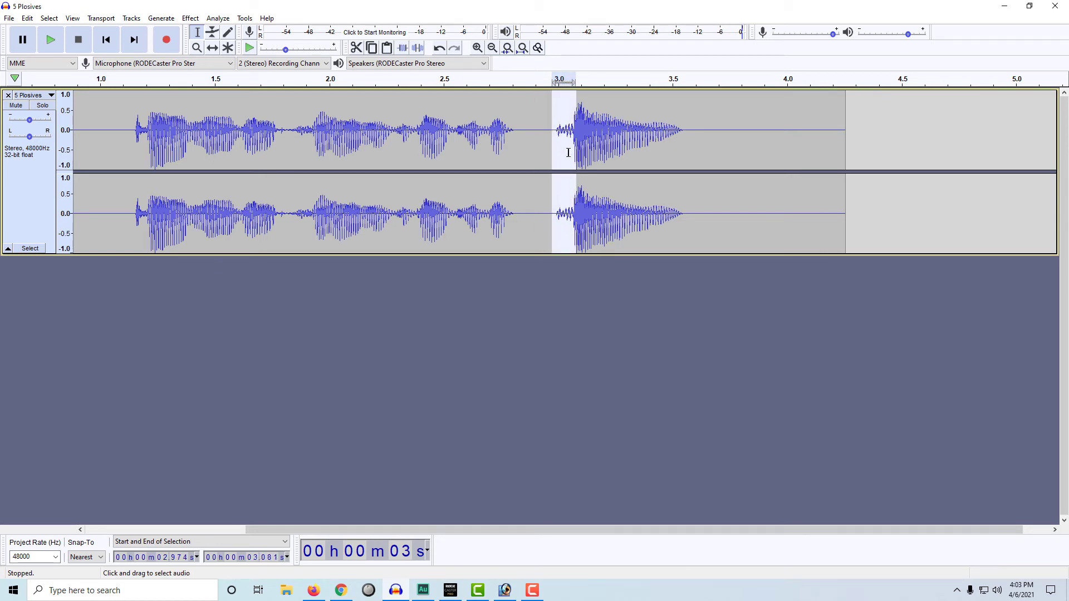
key("Left")
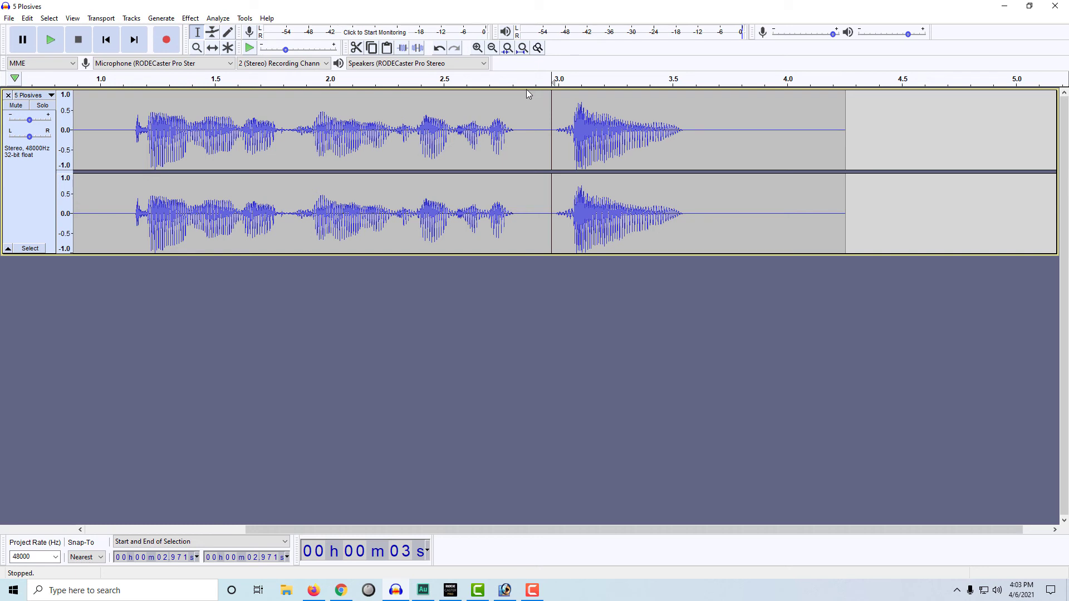
Undo the repeated effects on the last plosive and place the cursor just before the last word
left_click(439, 49)
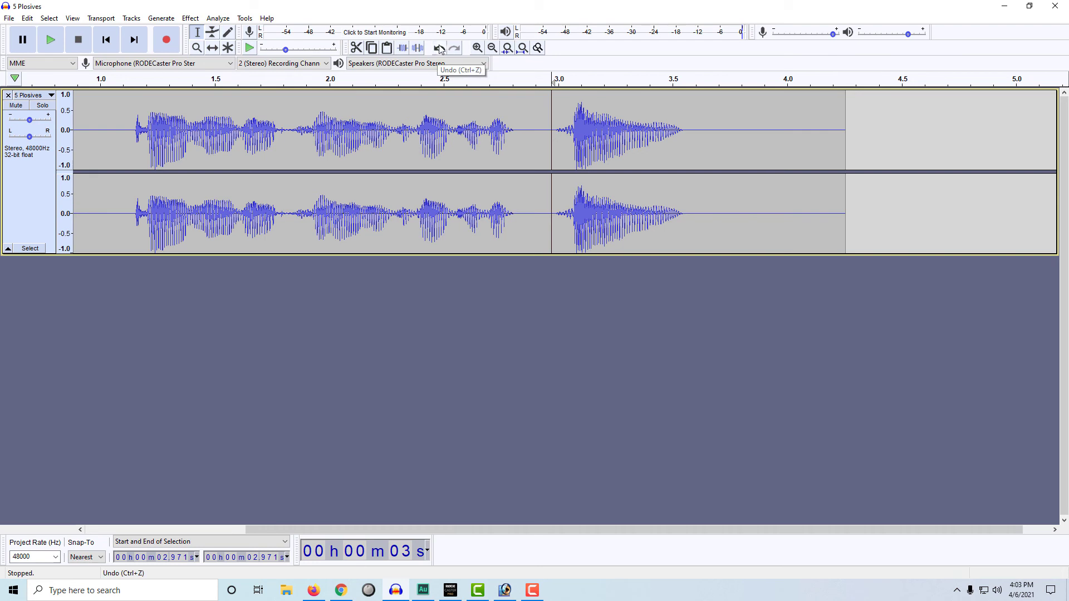
left_click(439, 49)
left_click(440, 49)
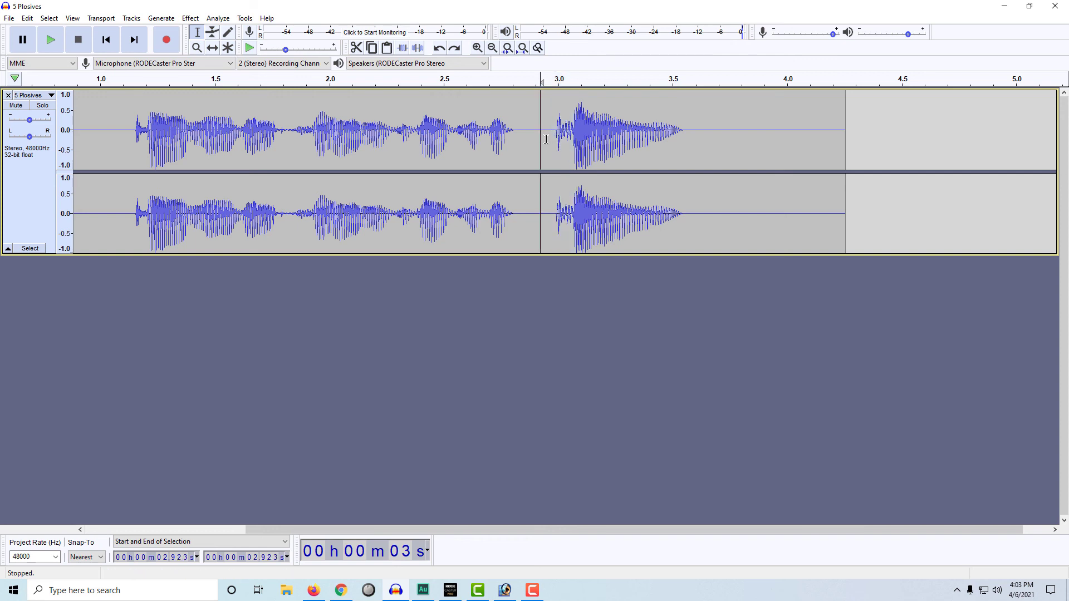
left_click(541, 151)
left_click_drag(128, 137, 719, 222)
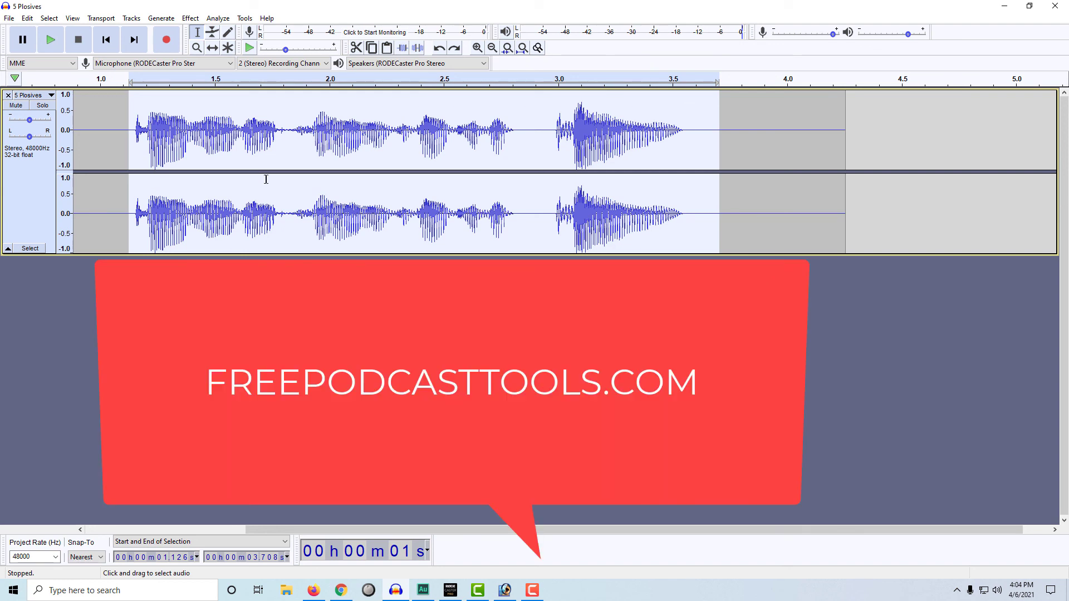
left_click(165, 144)
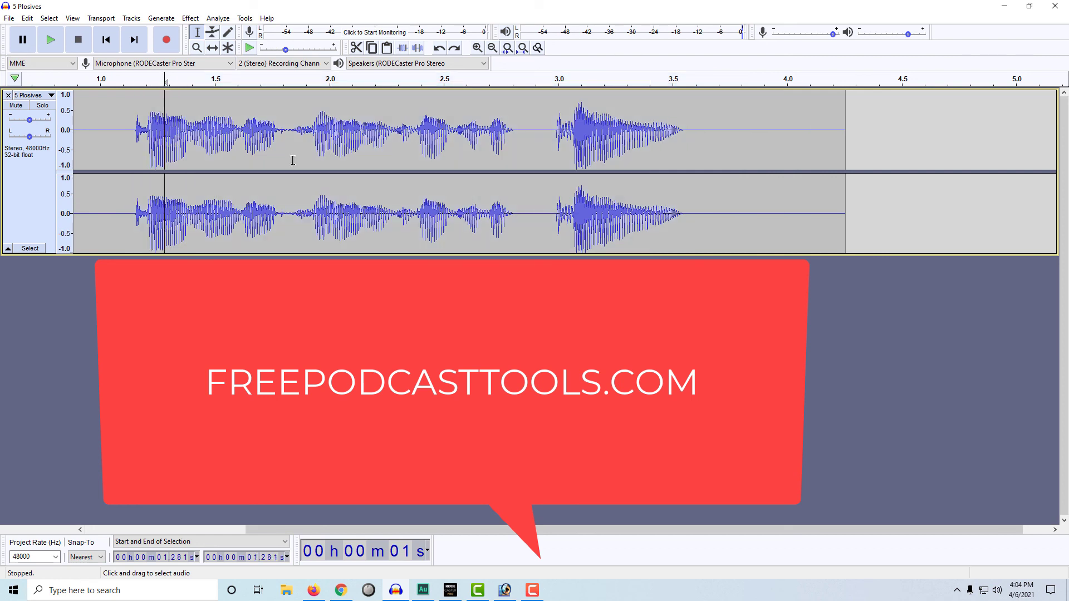